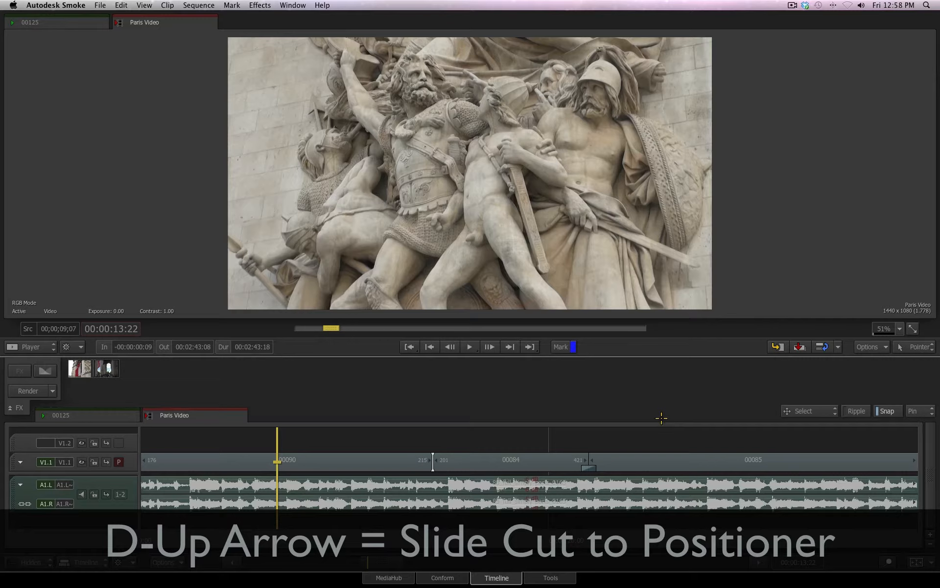
Try sliding the selected cut between segments 00090 and 00084 to the positioner with Ripple on, and undo the slide.
key(d+Up)
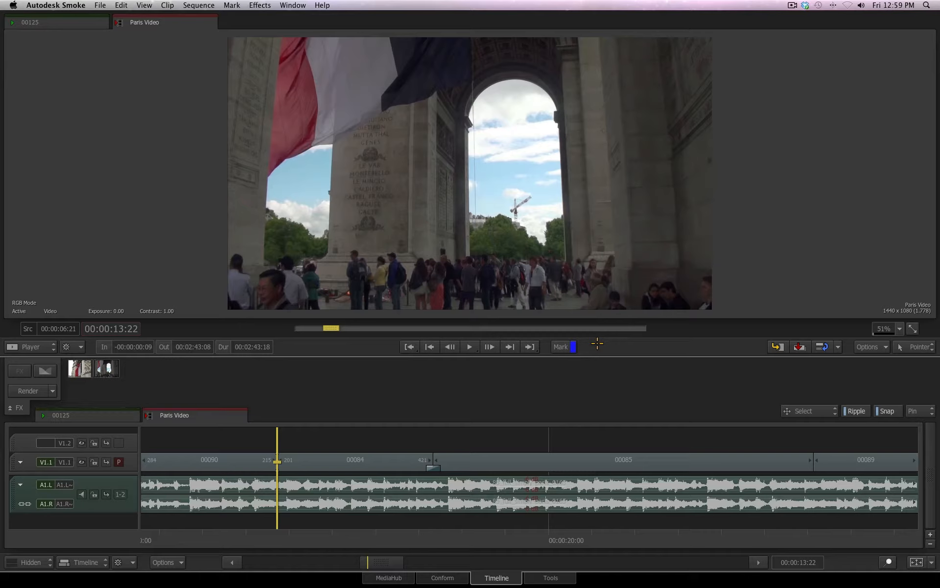
drag(374, 559, 393, 531)
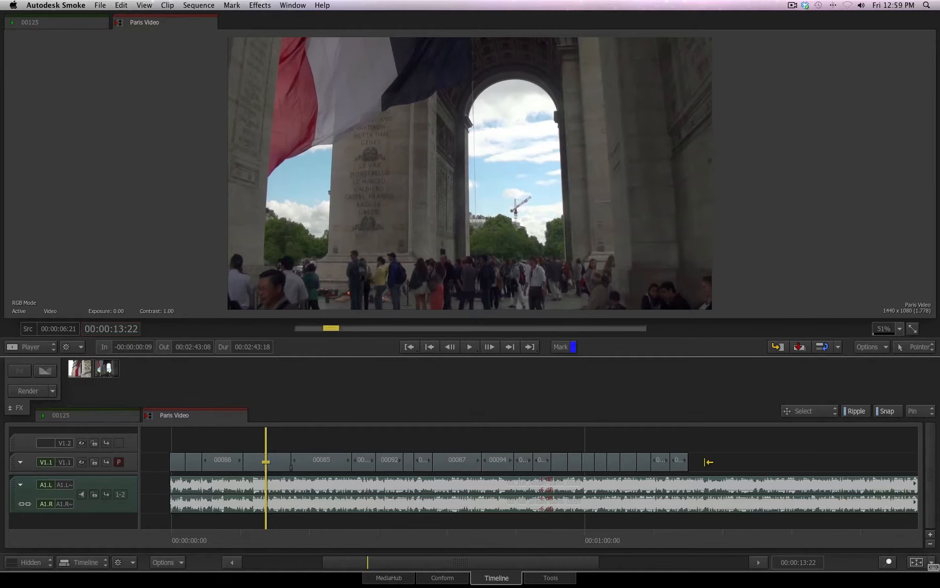
key(super+z)
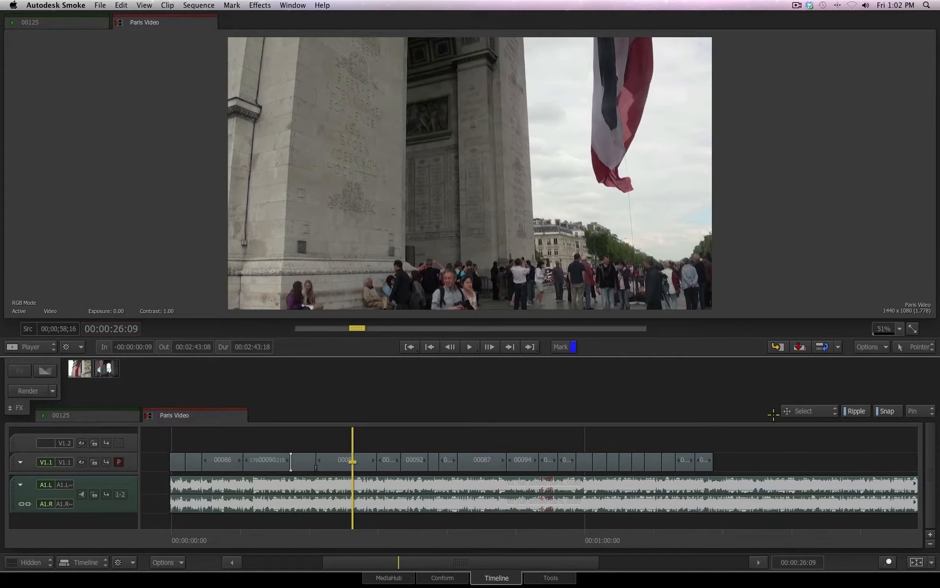
click(808, 410)
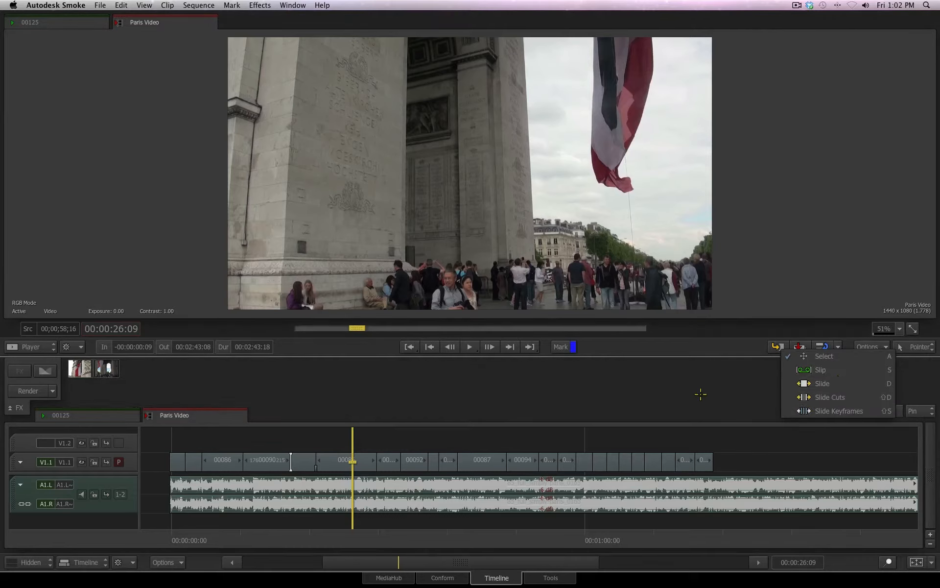
click(563, 411)
Select segment 00089 on the video track and park the positioner inside it at 00:00:31:09.
drag(399, 563, 455, 548)
drag(368, 534, 561, 533)
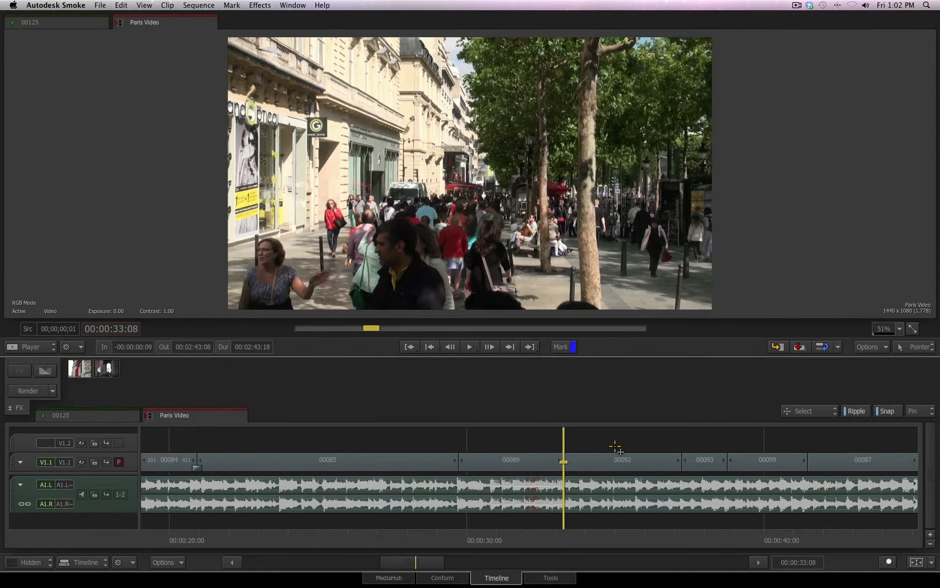
click(504, 462)
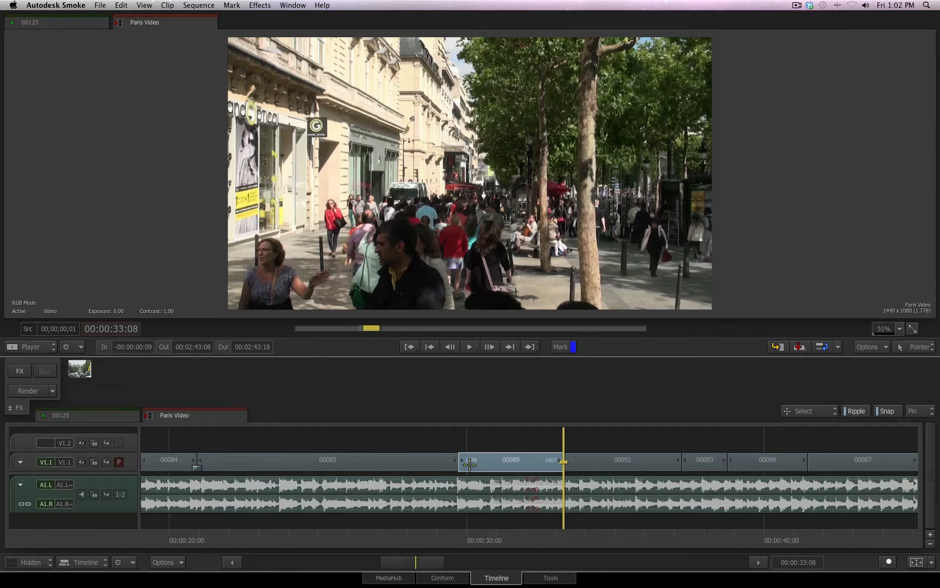
click(509, 541)
drag(500, 548, 505, 544)
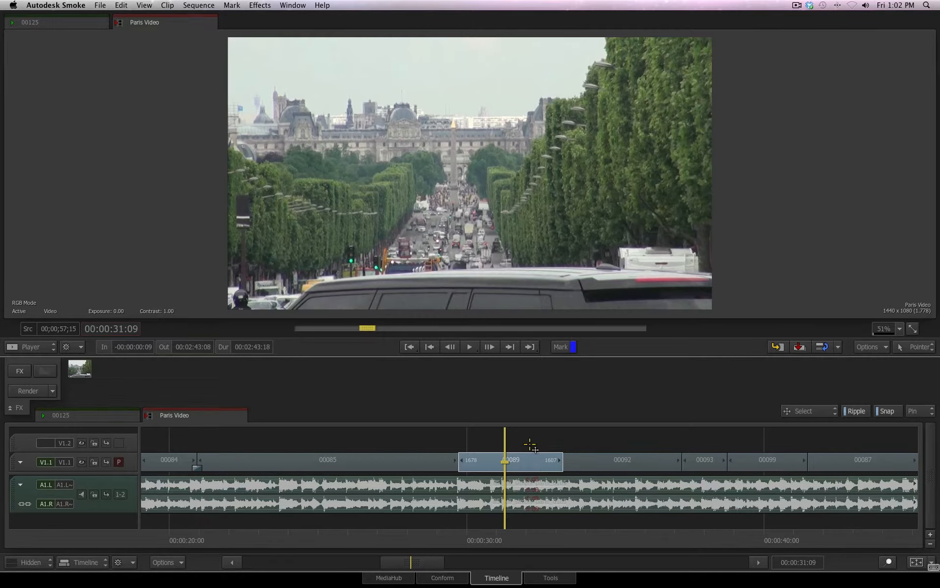
Set the timeline preferences' segment display to Show All Handles and close the preferences.
key(super+comma)
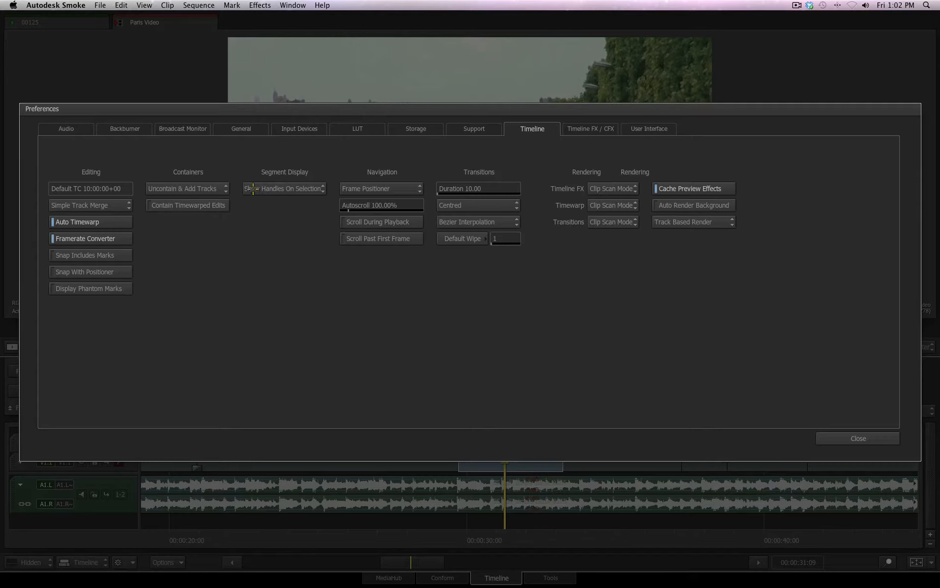
click(306, 188)
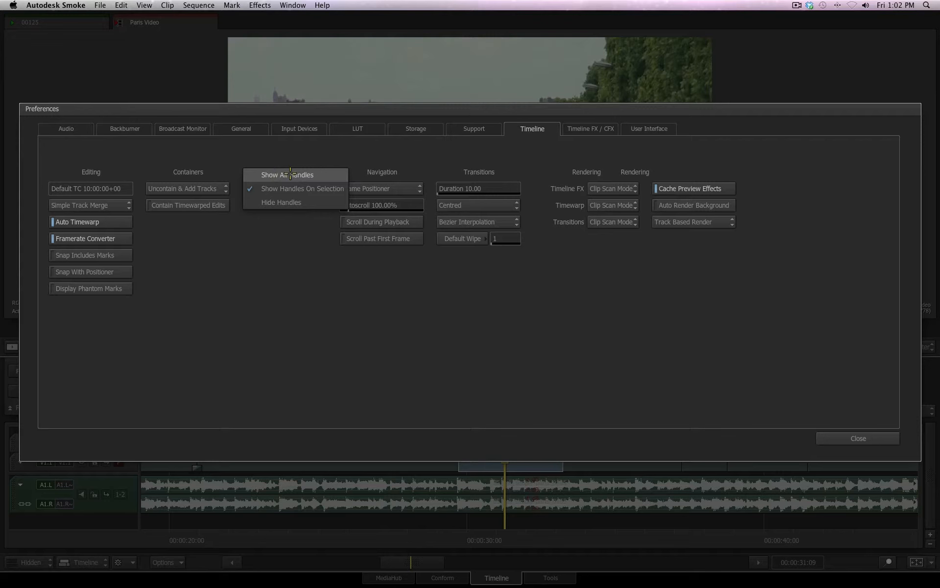
click(272, 175)
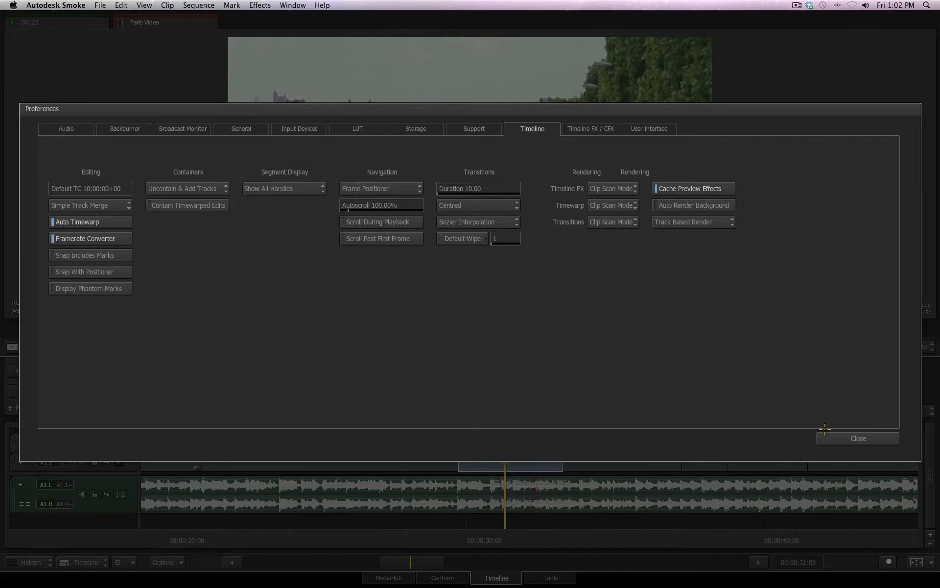
click(856, 440)
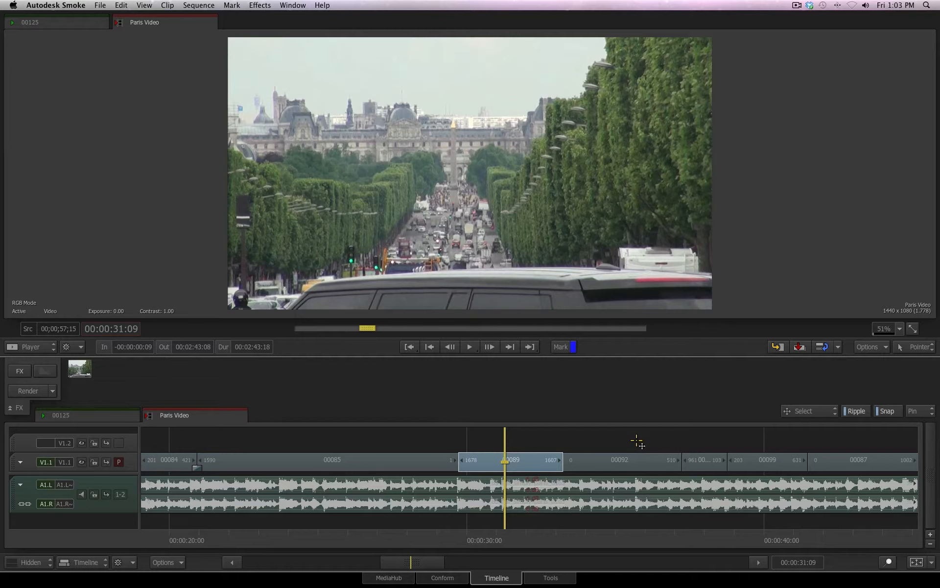
Ripple-trim the start of segment 00092 to leave a 47-frame head handle, and reselect segment 00089.
drag(592, 462, 634, 466)
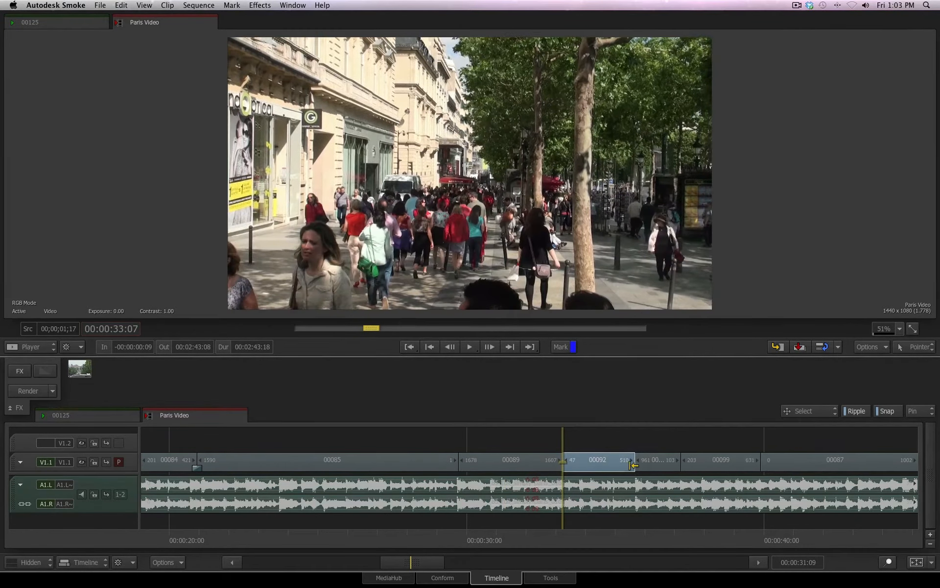
click(533, 461)
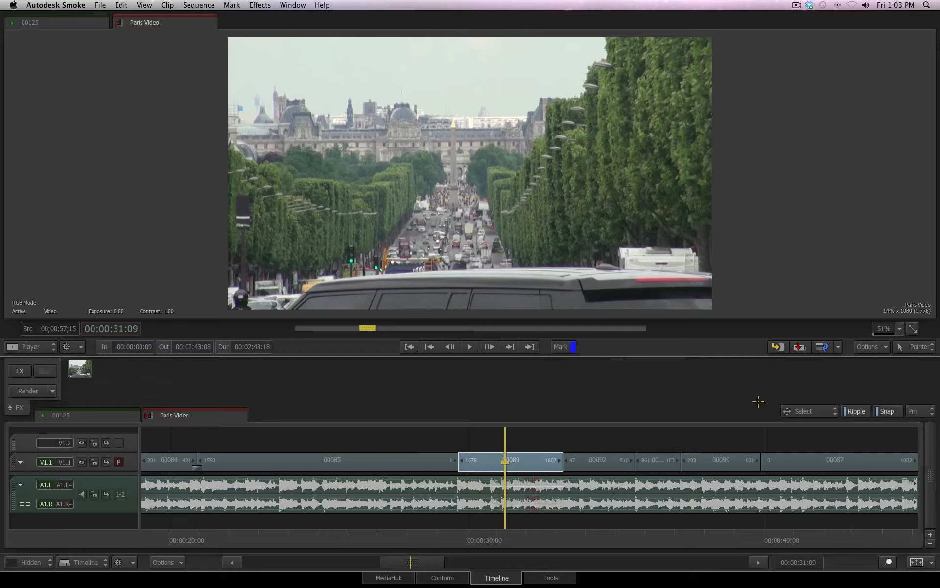
Use the Slip tool on segment 00089 to shift its content 3 frames, giving handles of 1681 and 1604 frames.
click(809, 411)
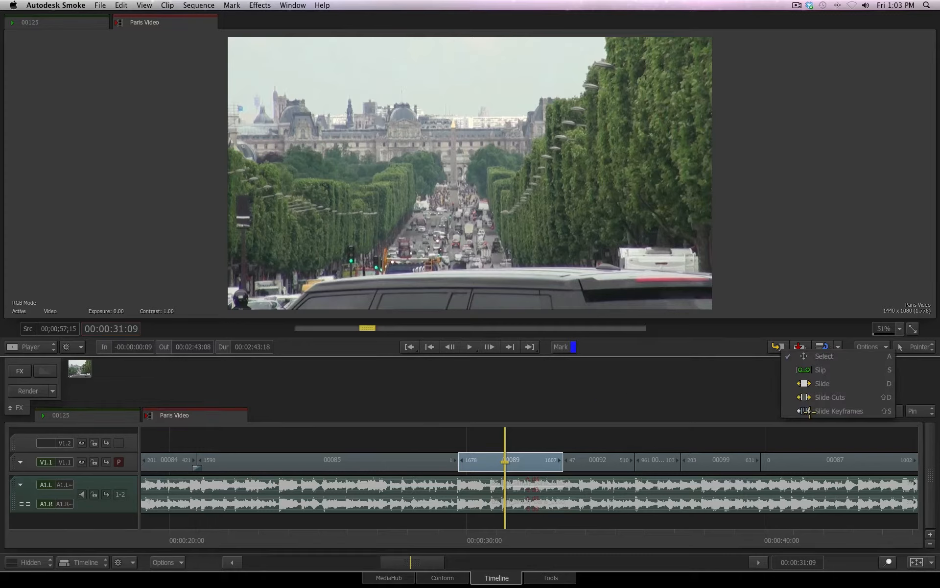
click(646, 405)
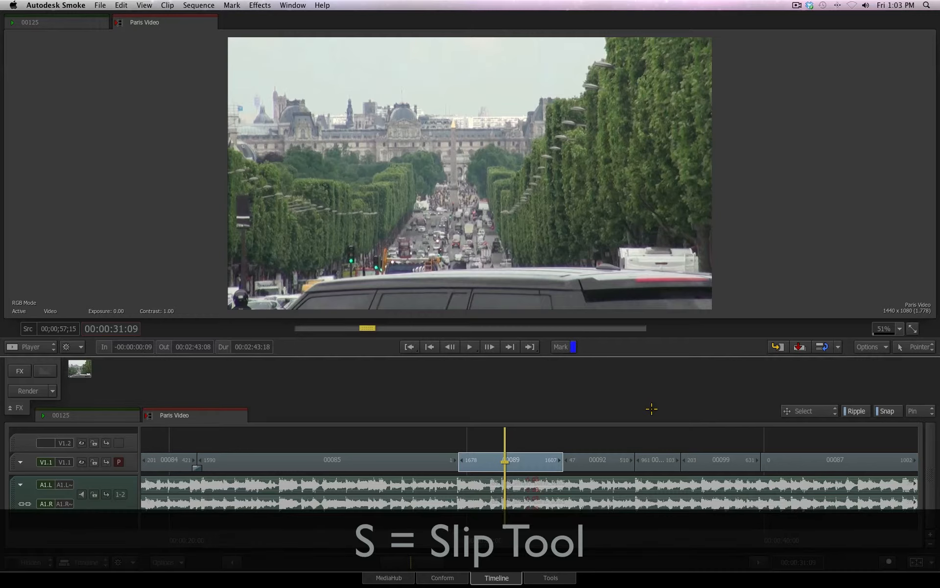
key(s)
key(shift+Right)
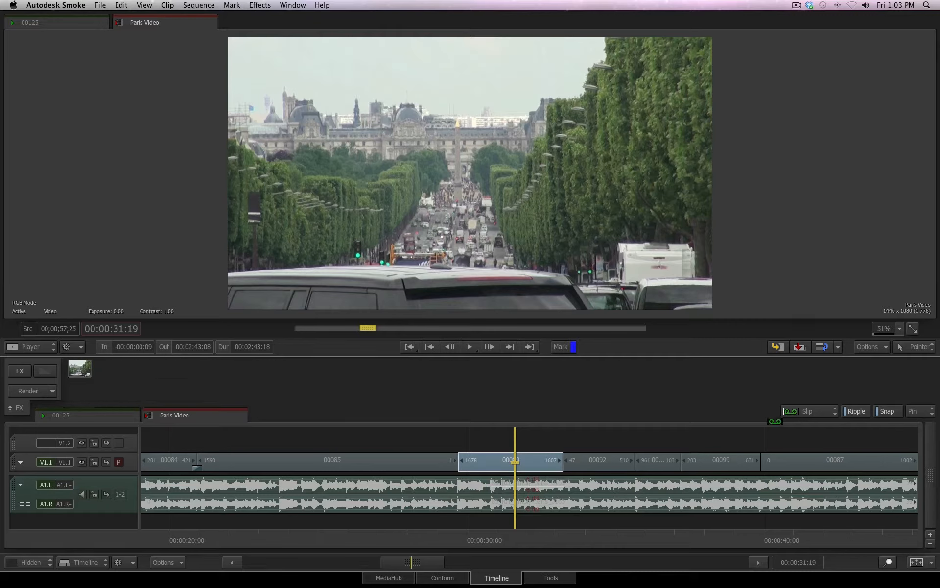
click(563, 458)
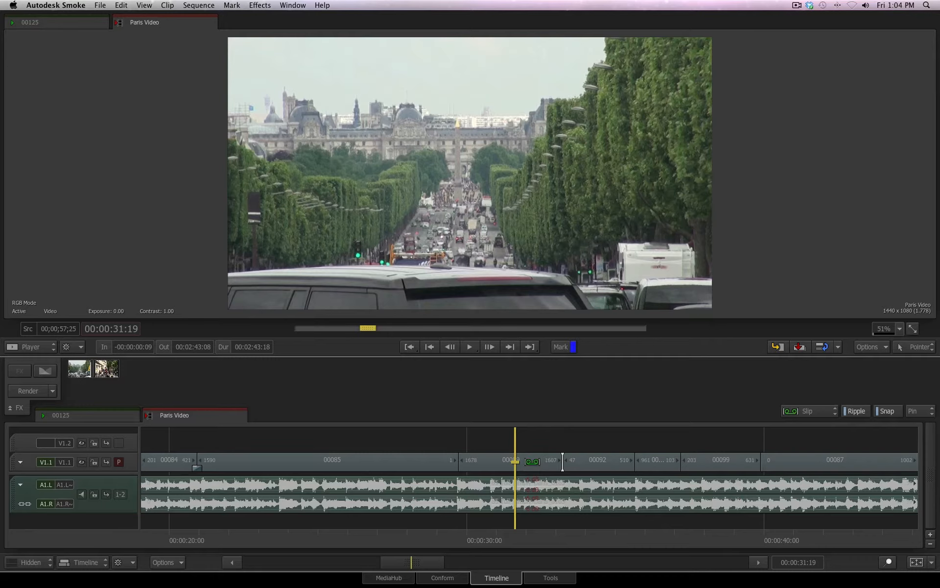
mouse_move(522, 462)
mouse_down()
mouse_move(545, 460)
mouse_move(492, 463)
mouse_move(537, 466)
mouse_up()
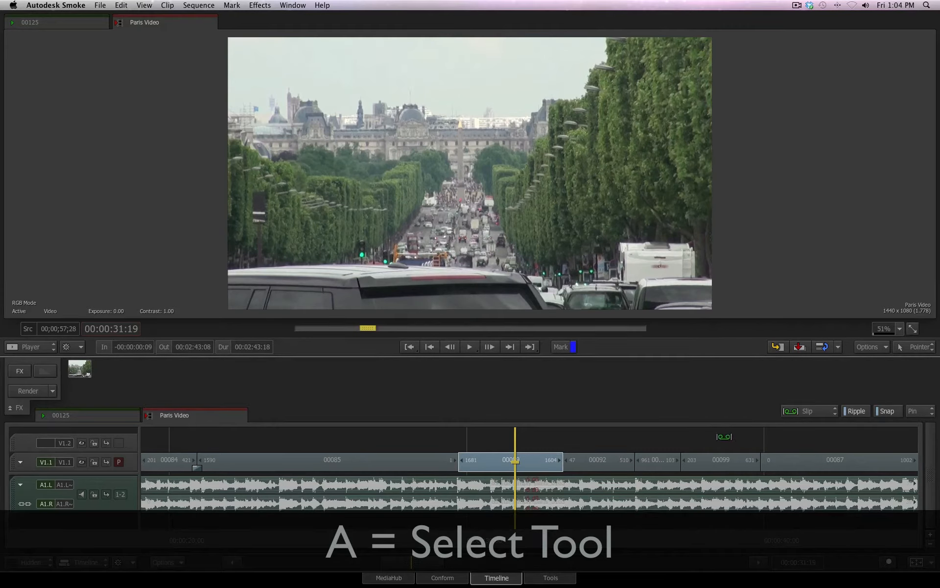
Return to the Select tool, park the positioner at 00:00:31:04 and temporarily slip segment 00089 to handles of 1677 and 1608 frames.
key(a)
drag(456, 541, 500, 541)
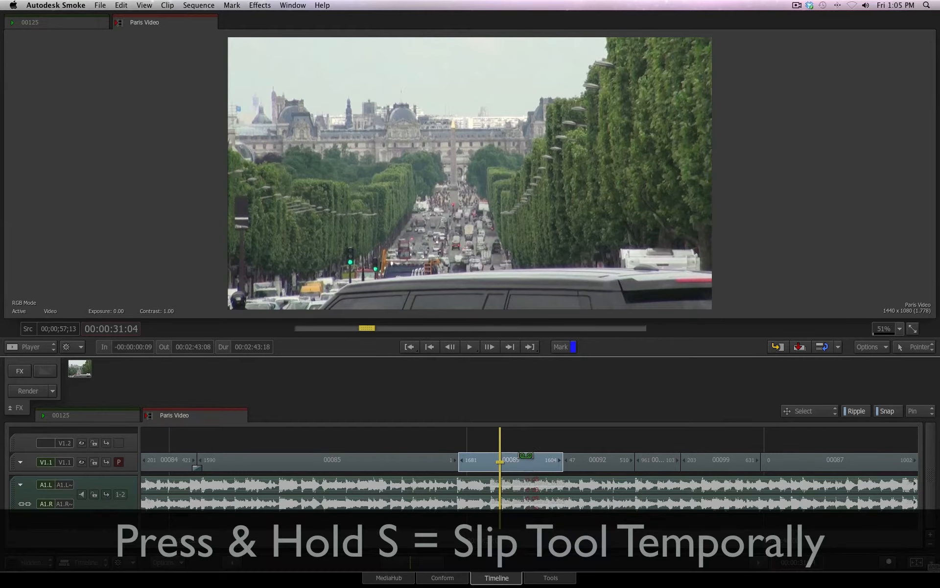
mouse_move(518, 462)
mouse_down()
mouse_move(502, 463)
mouse_move(525, 463)
mouse_move(525, 441)
mouse_up()
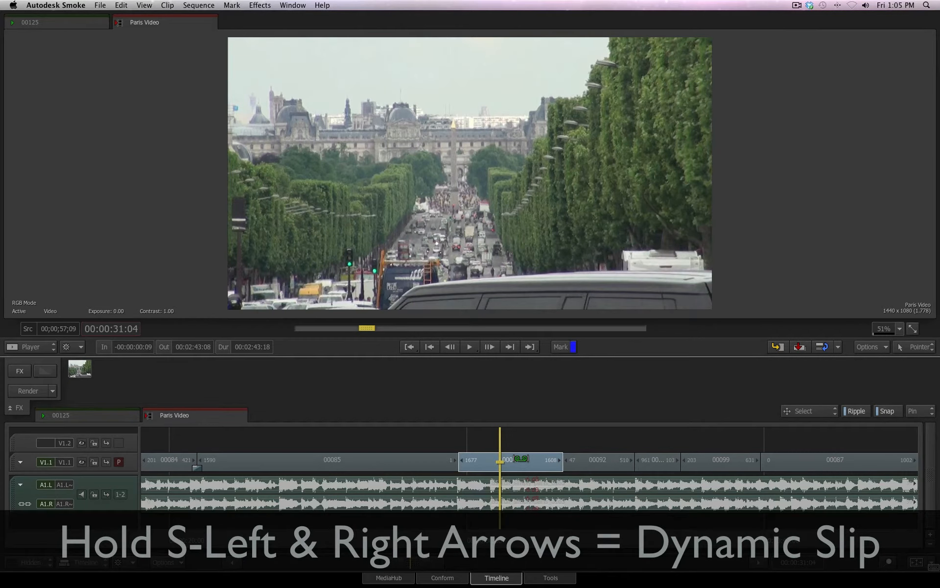
Slip segment 00089 back and forth in small frame increments, ending with a 1681-frame head handle and a 1604-frame tail handle.
key(s+Right)
key(s+Right)
key(s+Right)
key(s+Right)
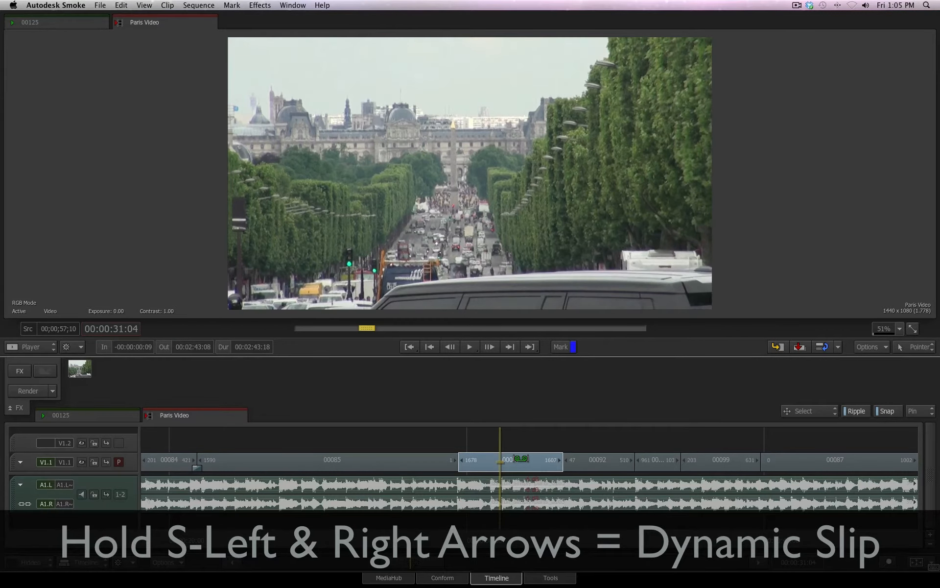
key(s+Left)
key(s+Left)
key(s+Left)
key(s+Left)
key(s+Left)
key(s+Left)
key(s+Left)
key(s+Right)
key(s+Right)
key(s+Right)
key(s+Right)
key(s+Right)
key(s+Right)
key(s+Right)
key(s+Right)
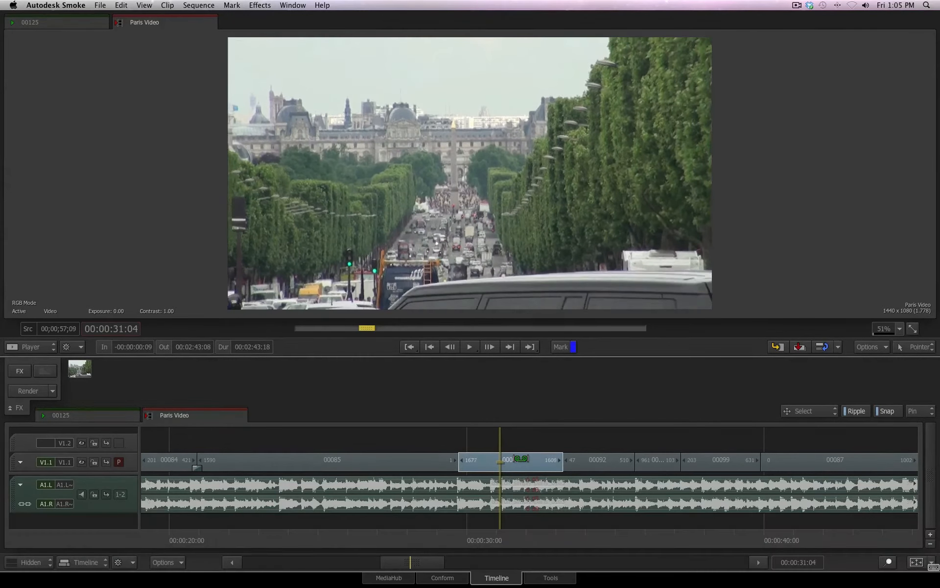
key(s+Left)
key(s+Left)
key(s+Left)
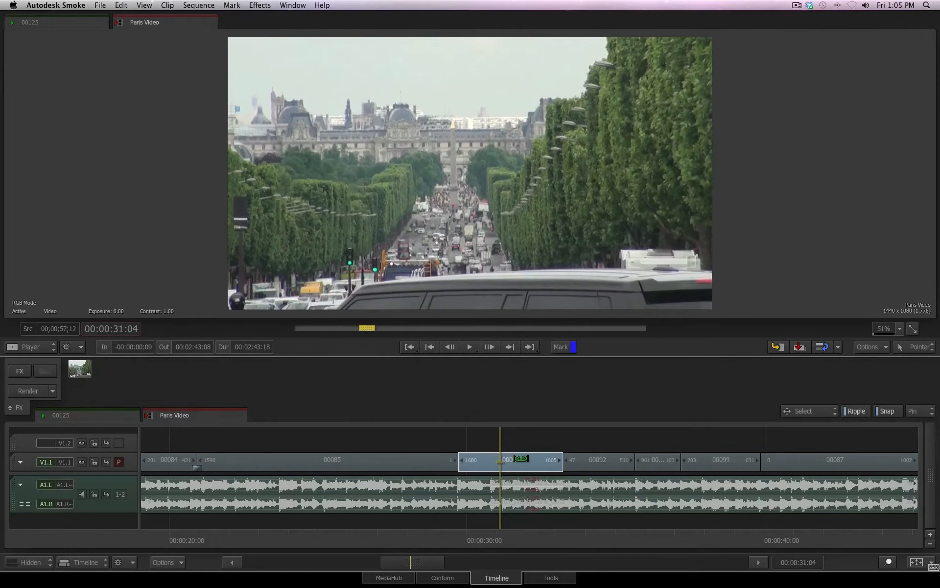
key(s+Left)
key(s+Left)
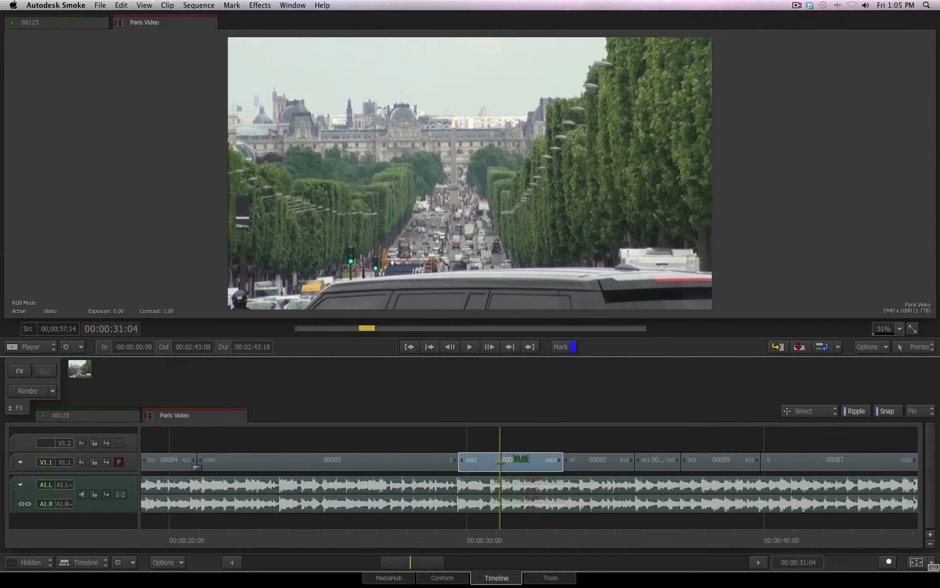
drag(521, 459, 517, 459)
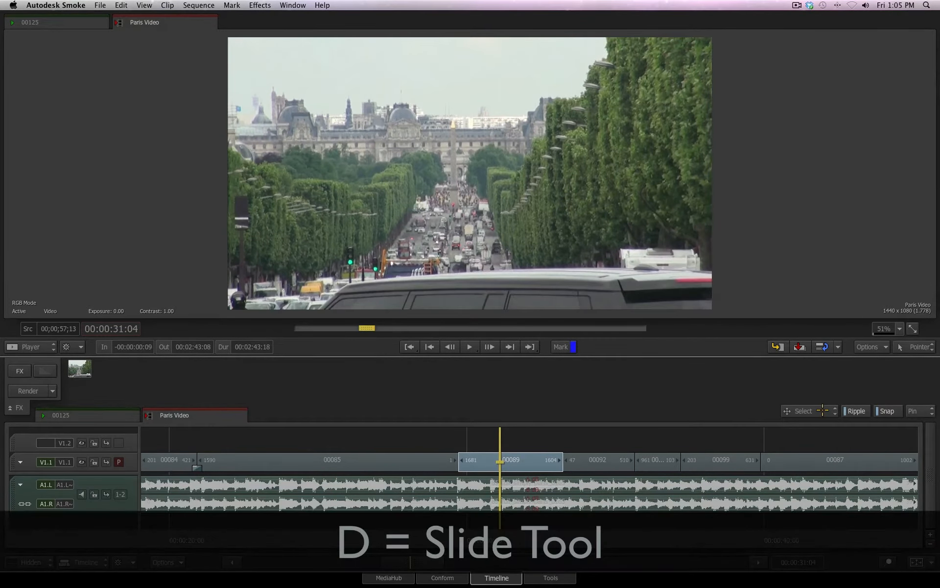
Turn off Ripple and use the Slide tool to move segment 00089 about 11 frames earlier between its neighbours.
click(816, 410)
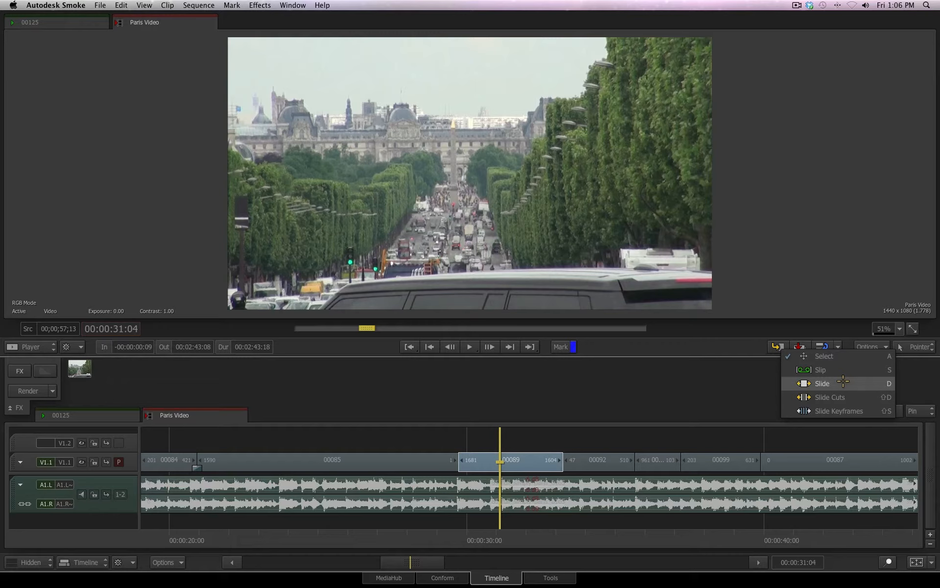
click(843, 381)
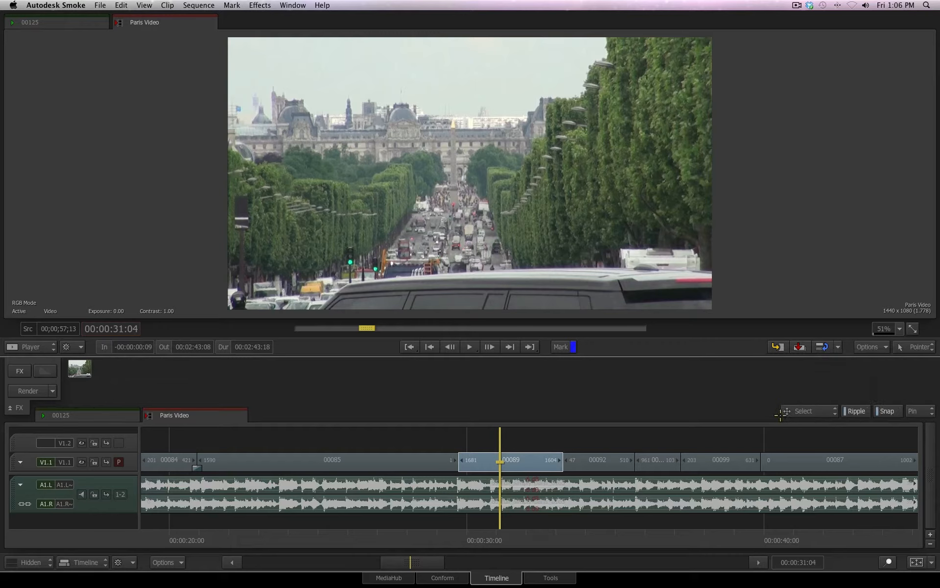
click(810, 411)
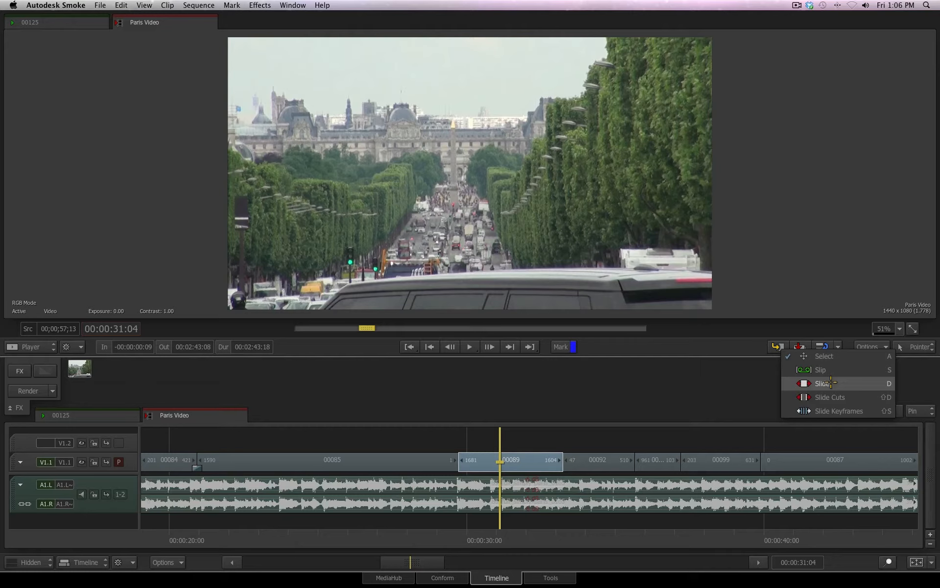
click(831, 382)
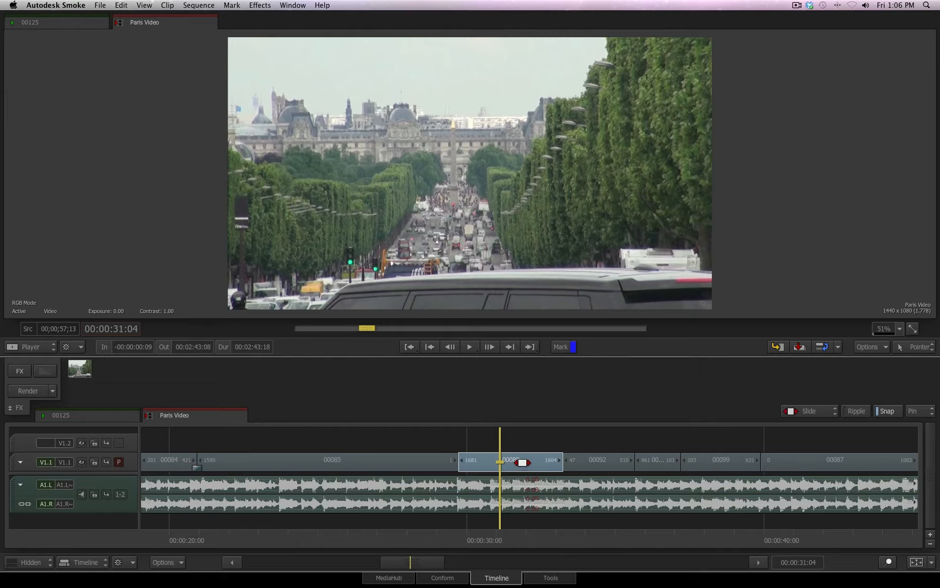
mouse_move(520, 460)
mouse_down()
mouse_move(474, 461)
mouse_move(529, 461)
mouse_move(515, 462)
mouse_up()
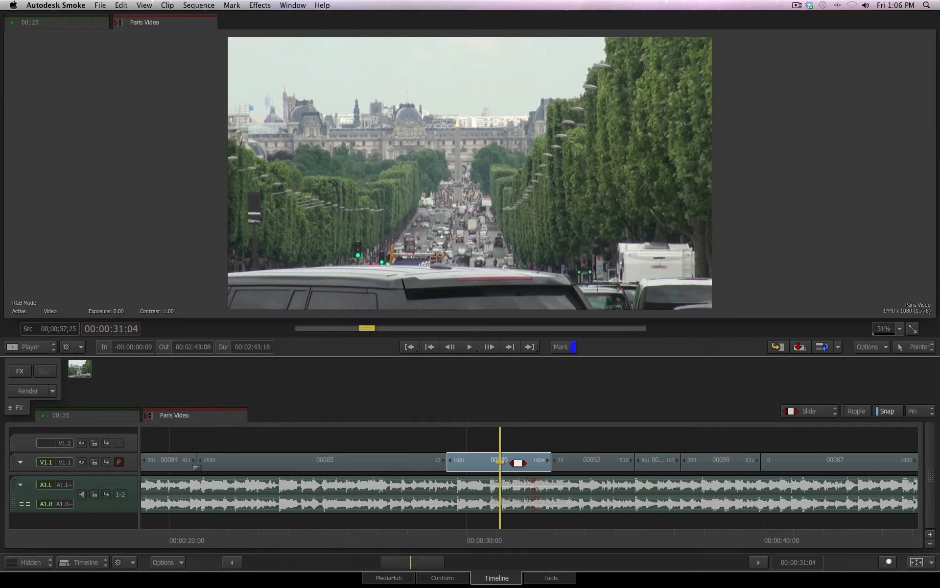
drag(520, 465, 507, 463)
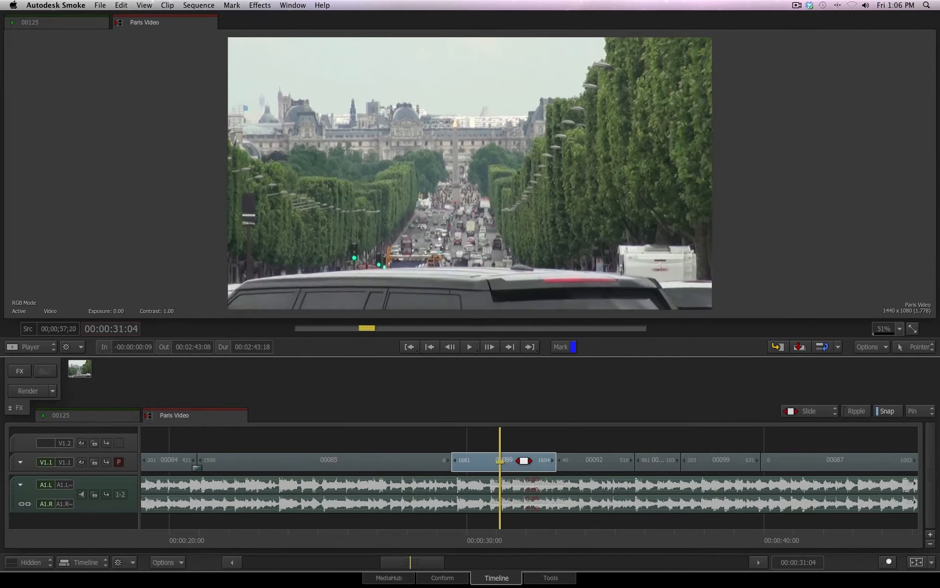
drag(524, 461, 518, 462)
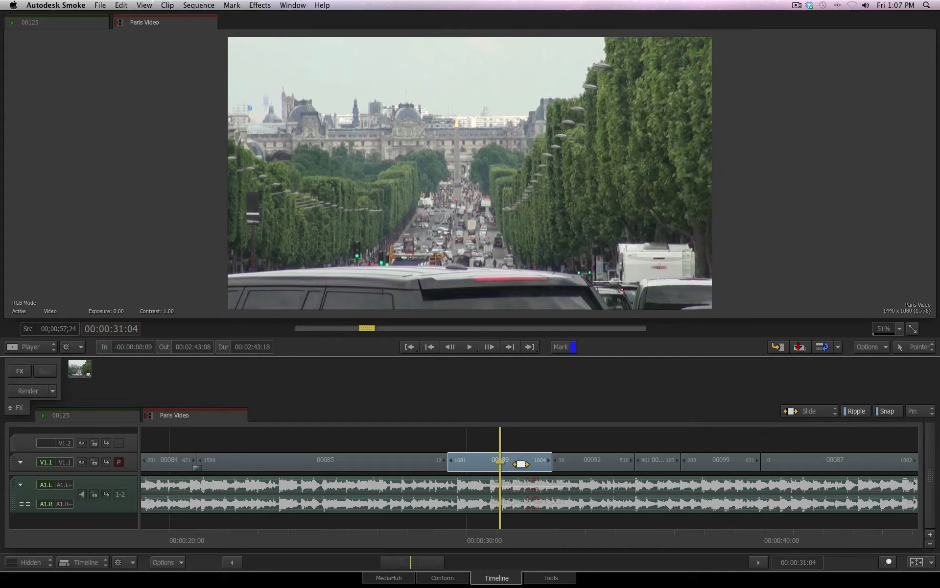
Slide segment 00089 earlier with Ripple on, leaving a 64-frame tail handle on segment 00085, and return to the Select tool.
drag(513, 461, 429, 460)
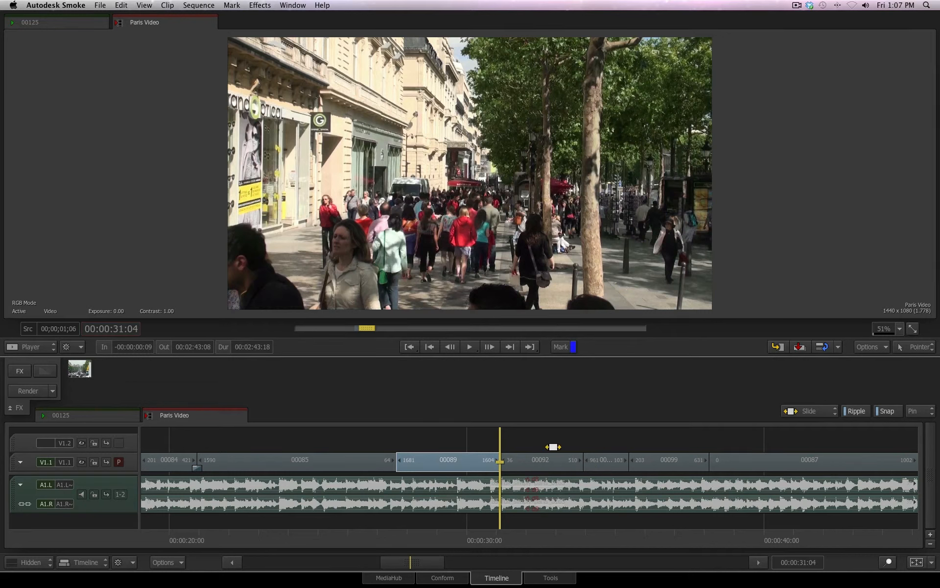
key(a)
Try sliding segment 00089 further earlier with the temporary Slide tool while Ripple is on, and undo the slide.
key(d)
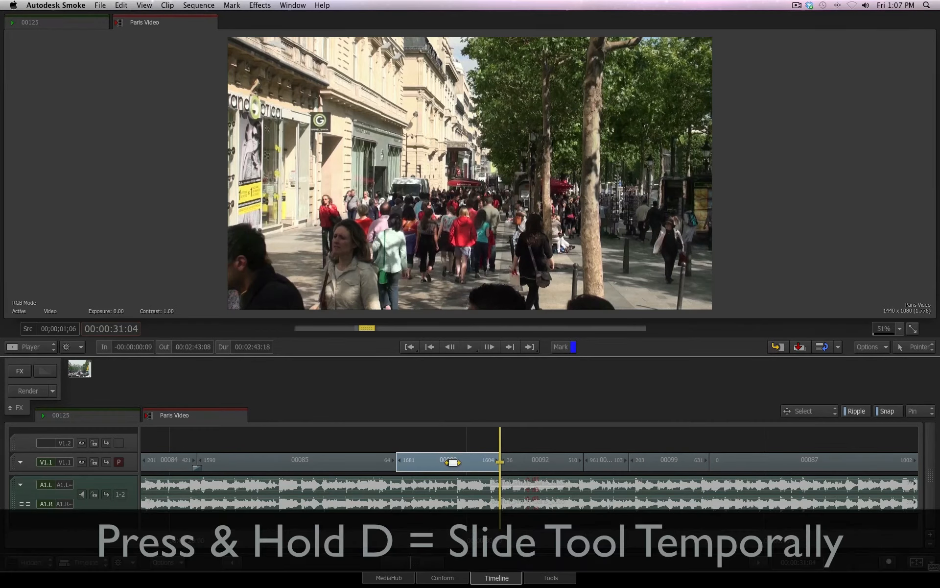
mouse_move(452, 461)
mouse_down()
mouse_move(430, 460)
mouse_move(460, 464)
mouse_move(435, 468)
mouse_up()
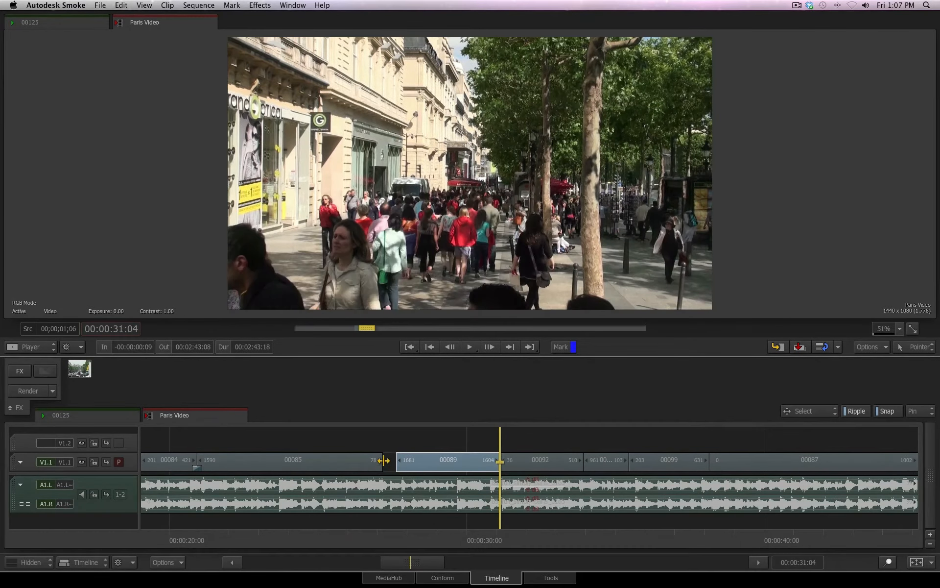
key(super+z)
Turn off Ripple, slide segment 00089 about 5 frames earlier with the temporary Slide tool, and check the timeline's trim options.
click(847, 409)
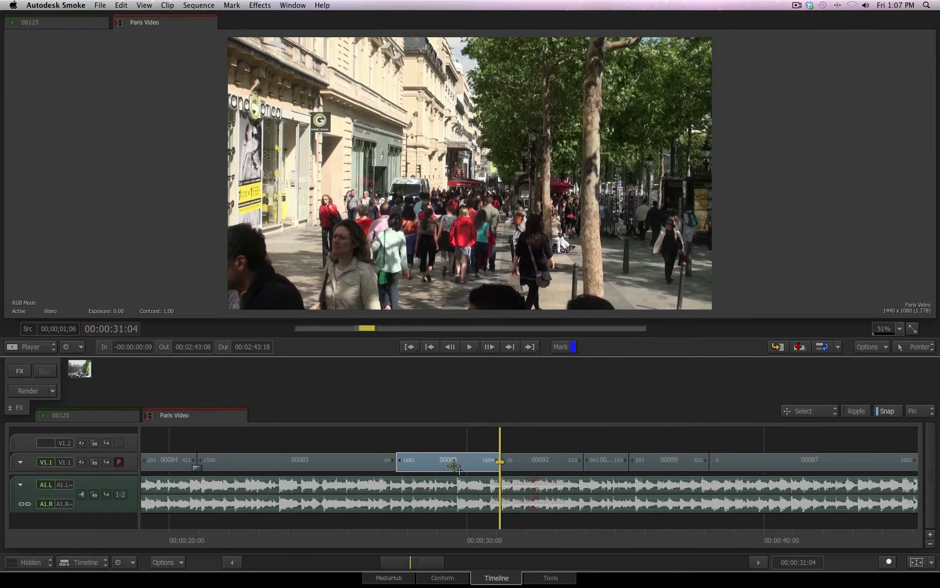
mouse_move(447, 465)
mouse_down()
mouse_move(423, 464)
mouse_move(549, 463)
mouse_move(447, 465)
mouse_up()
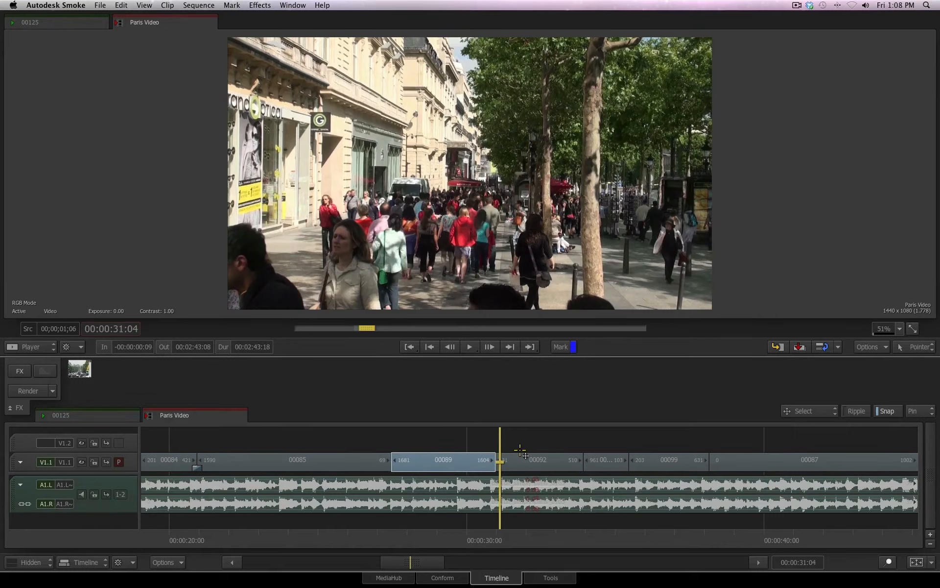
click(181, 564)
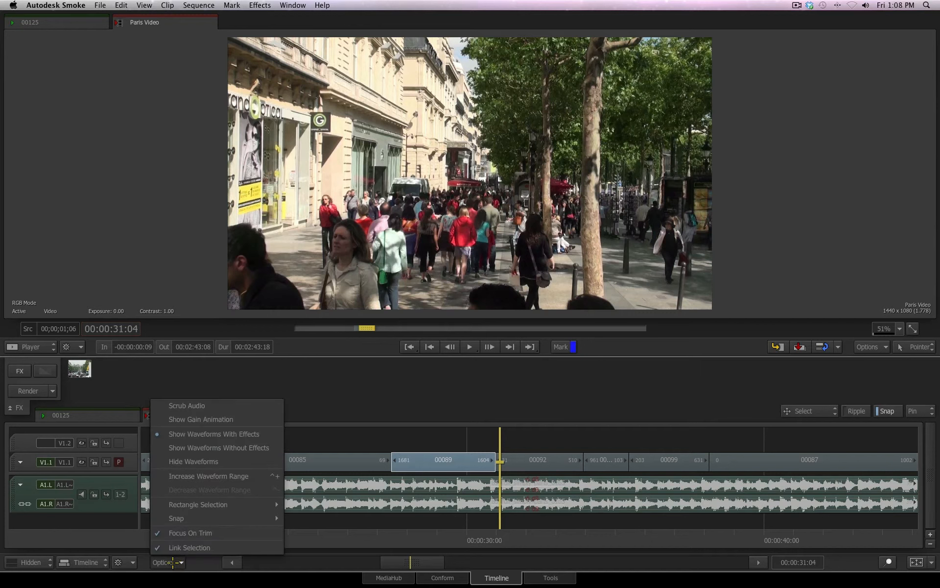
click(424, 520)
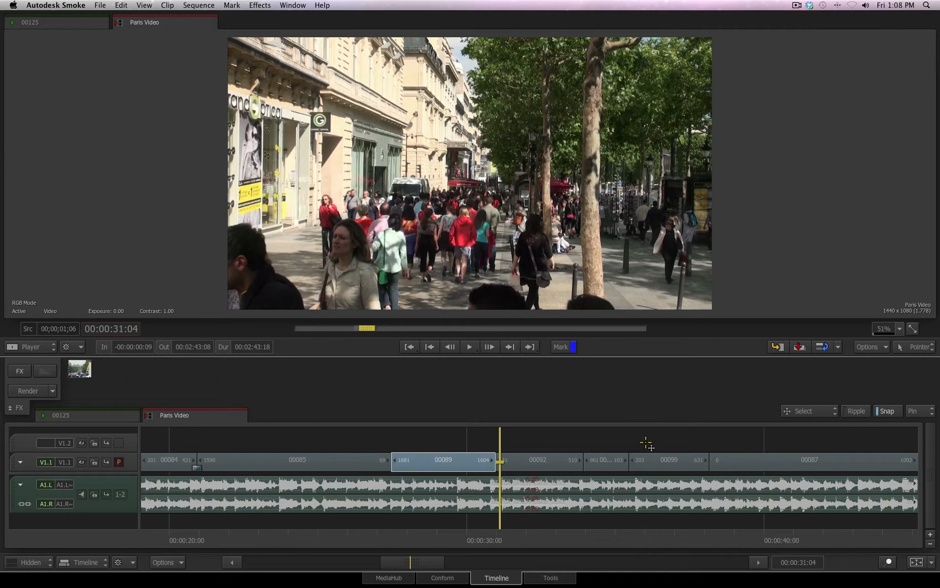
Dynamically slide segment 00089 back and forth in frame steps, ending with a 75-frame tail handle on segment 00085.
key(d)
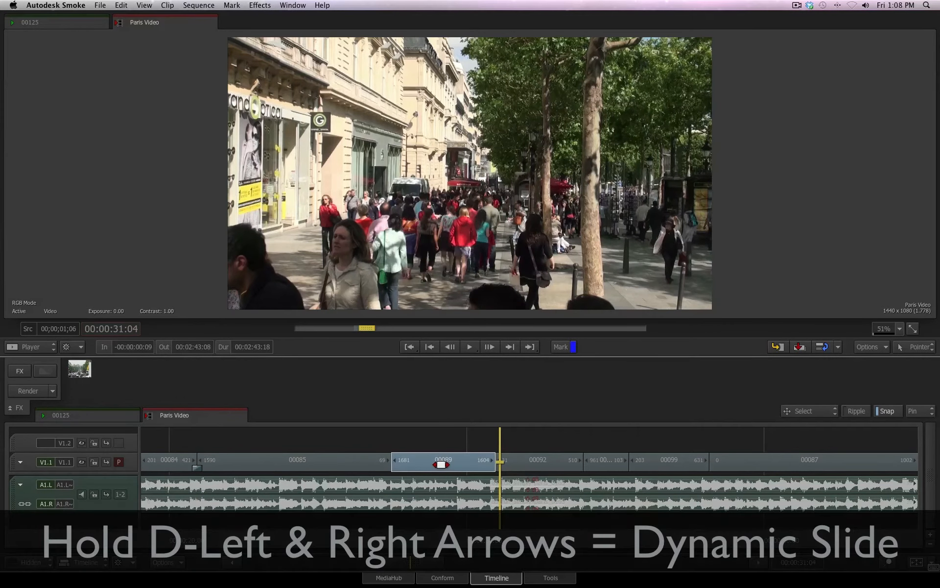
key(Left)
key(Left)
key(Left)
key(Left)
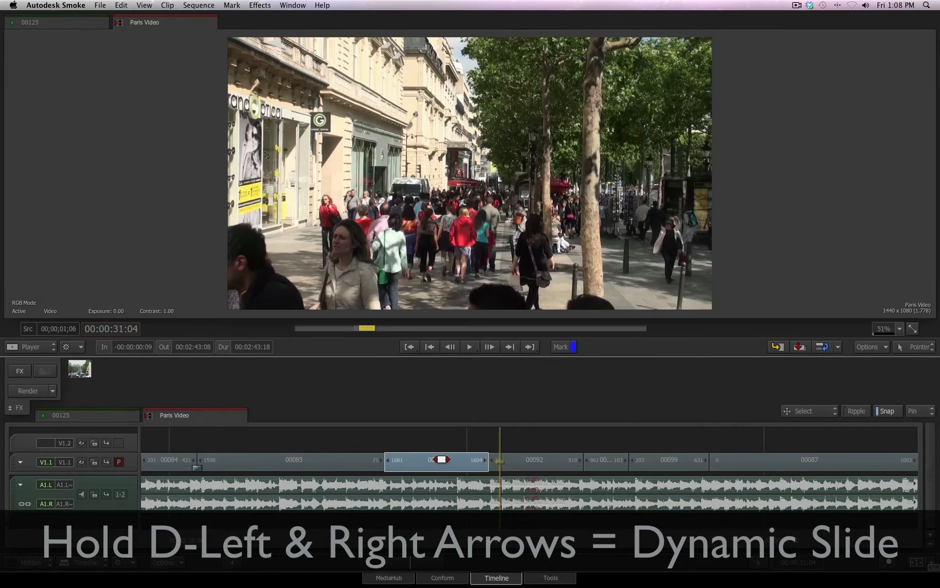
key(Right)
key(Right)
key(Right)
key(Right)
key(Left)
key(Left)
key(Left)
key(Left)
key(Left)
key(Left)
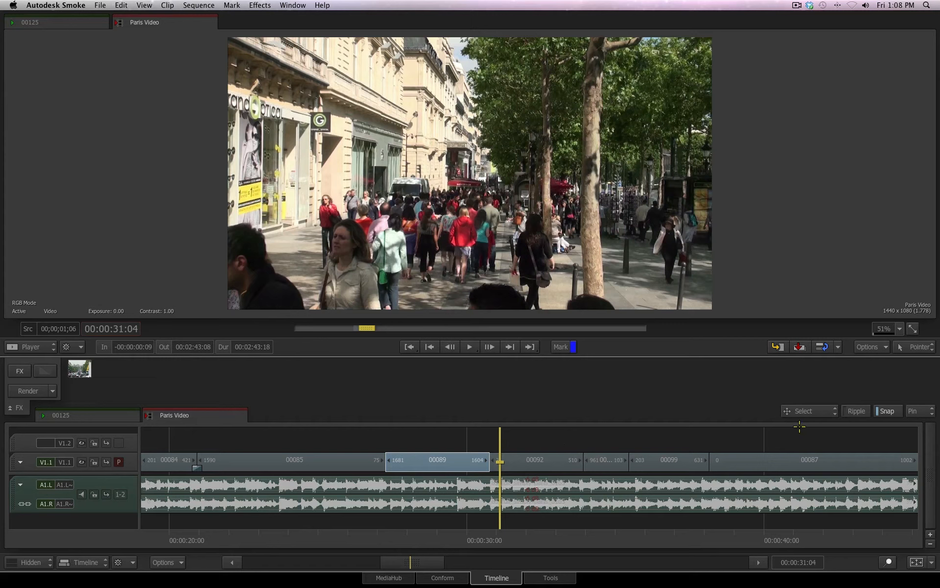
Use the Slide Cuts tool with Ripple off to move segment 00089's cuts 10 frames earlier, leaving a 1671-frame head and 1614-frame tail handle.
click(806, 411)
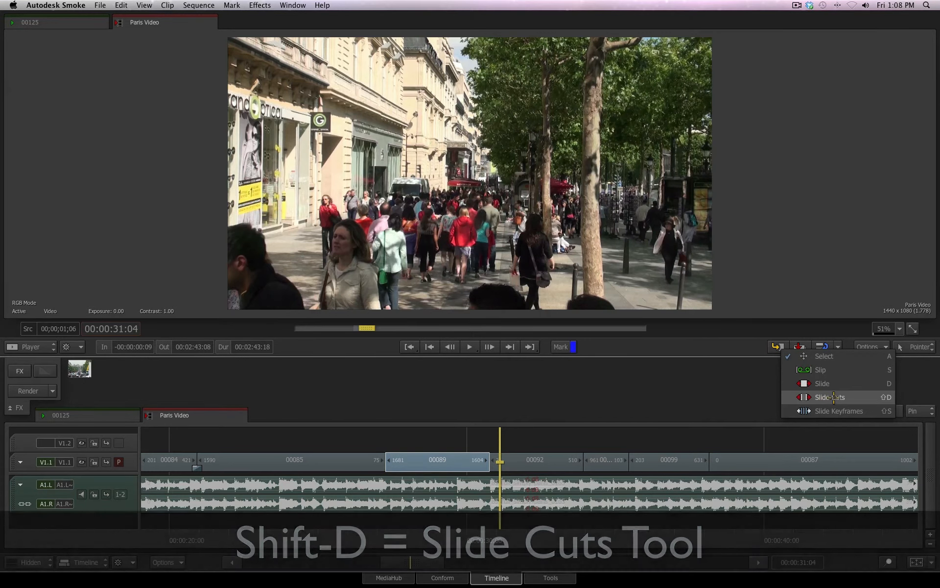
click(826, 397)
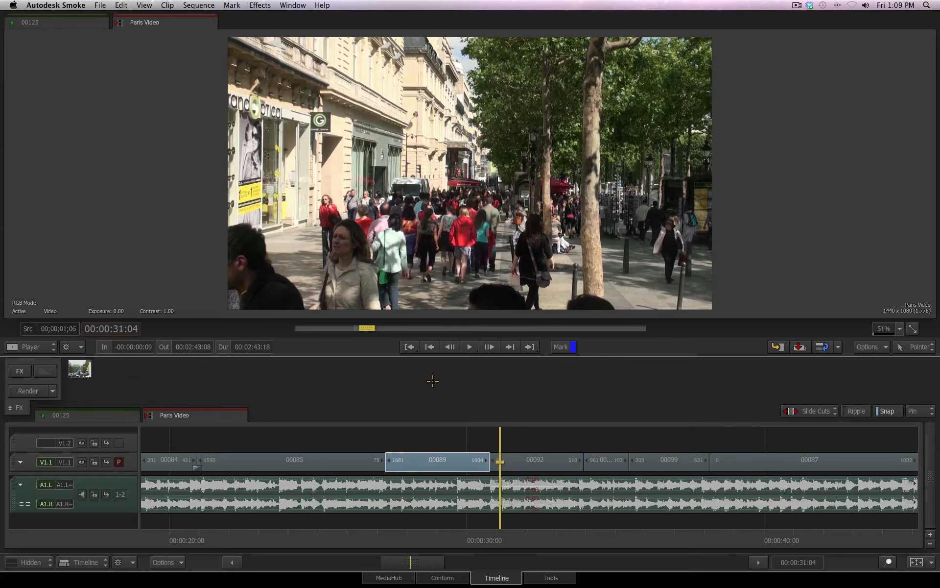
drag(508, 541, 558, 538)
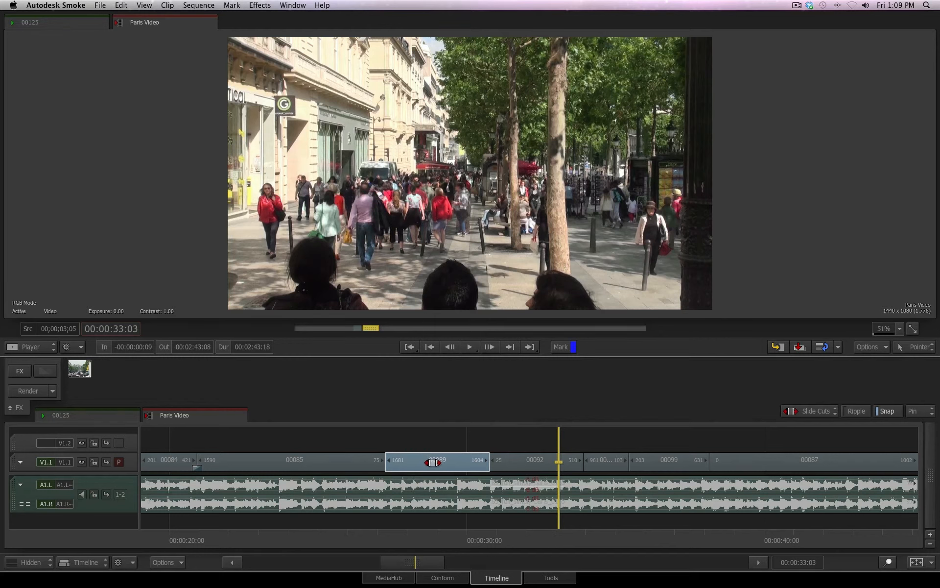
mouse_move(438, 461)
mouse_down()
mouse_move(458, 460)
mouse_move(419, 460)
mouse_move(464, 461)
mouse_move(429, 461)
mouse_up()
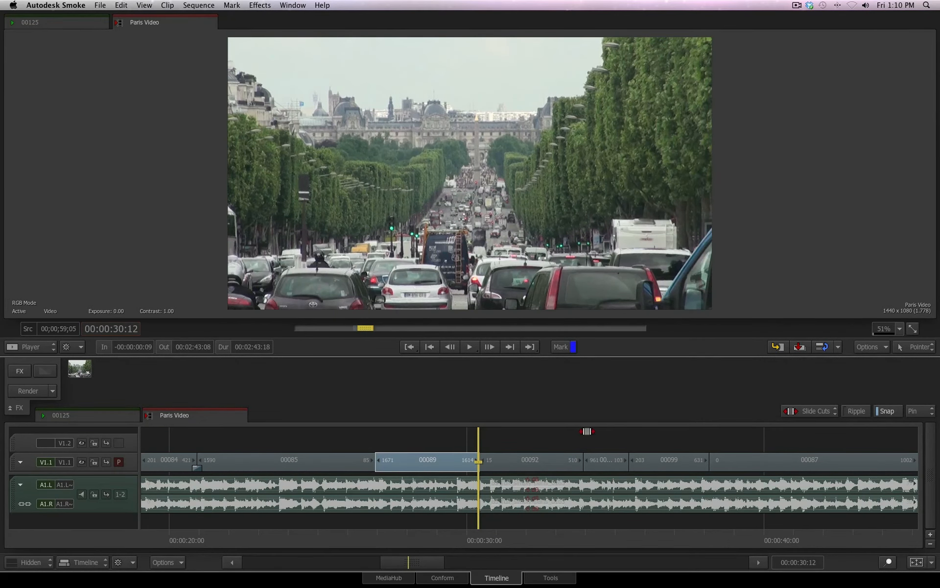
Turn on Ripple and slide the cuts of segment 00089 back and forth, ending with a 1671-frame head and 1614-frame tail handle.
key(shift+r)
mouse_move(429, 464)
mouse_down()
mouse_move(480, 460)
mouse_move(424, 461)
mouse_move(477, 460)
mouse_move(437, 459)
mouse_up()
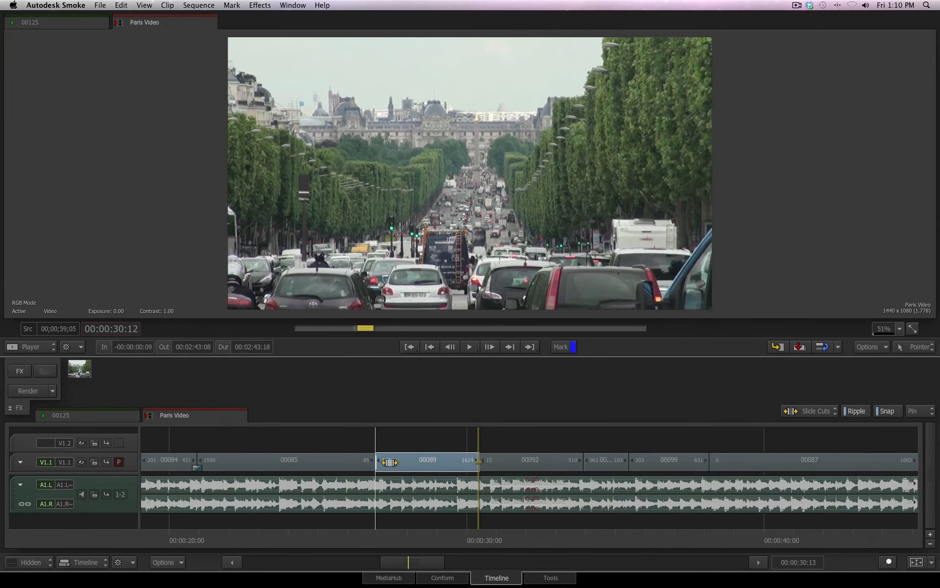
mouse_move(422, 461)
mouse_down()
mouse_move(370, 462)
mouse_move(425, 461)
mouse_up()
drag(402, 465, 432, 457)
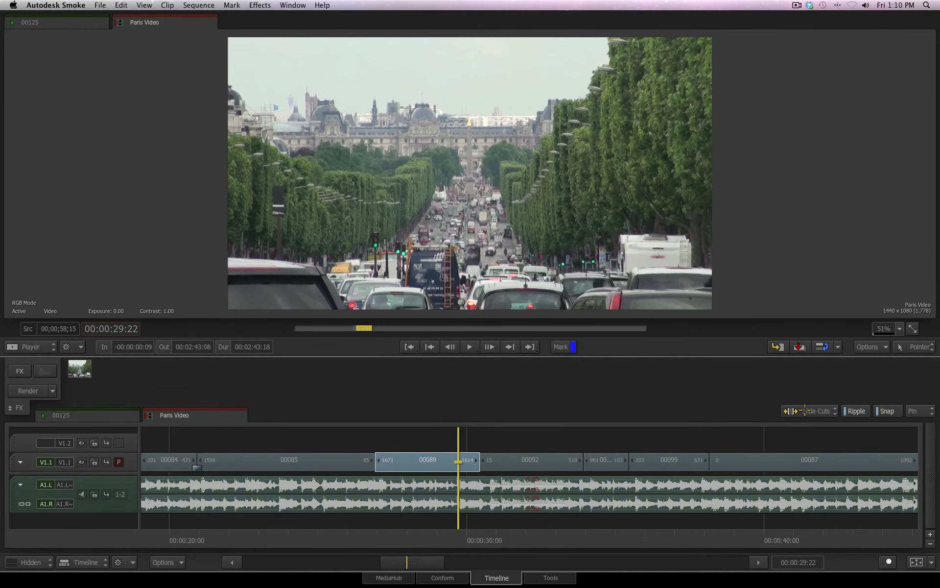
Return to the Select tool and use temporary Slide Cuts to move segment 00089's cuts 5 frames later, then turn off Ripple.
click(805, 410)
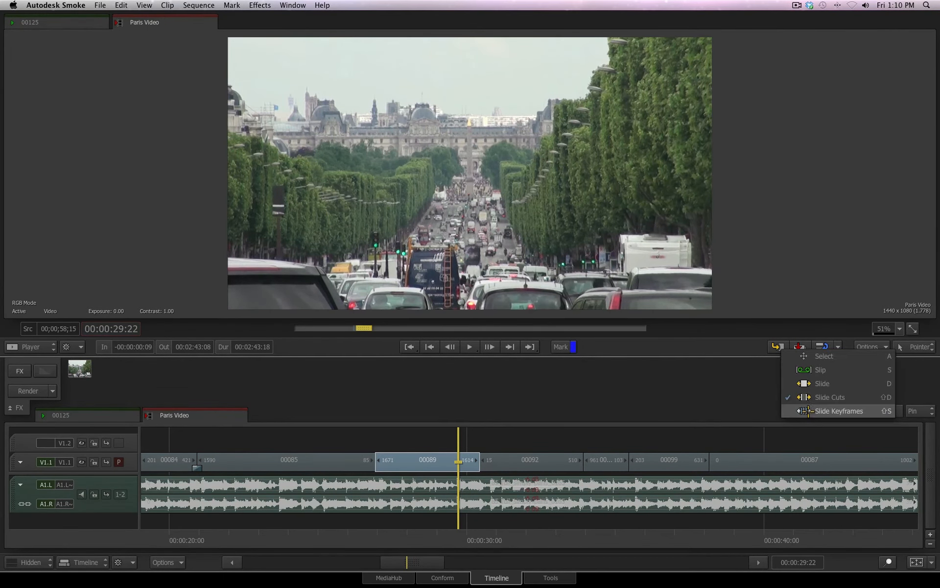
click(823, 356)
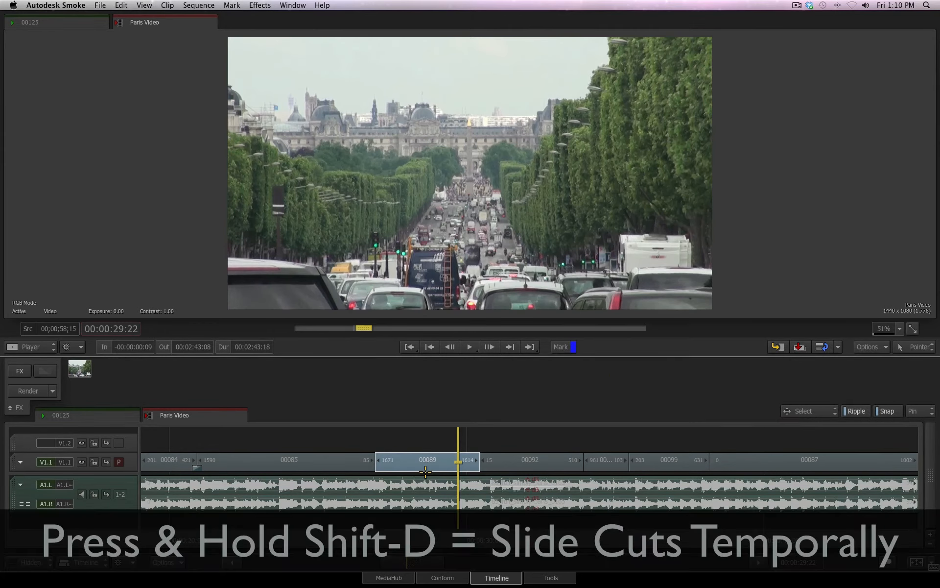
drag(427, 460, 430, 463)
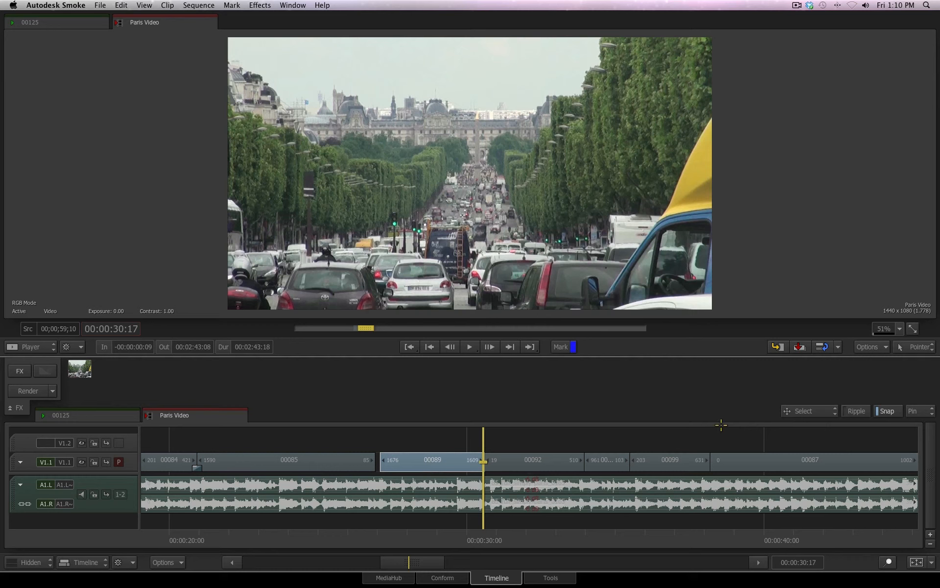
Switch to the Slide Keyframes tool, move the playhead to segment 00090 at 00:00:13:14, and return to the Select tool with that segment selected.
key(shift+s)
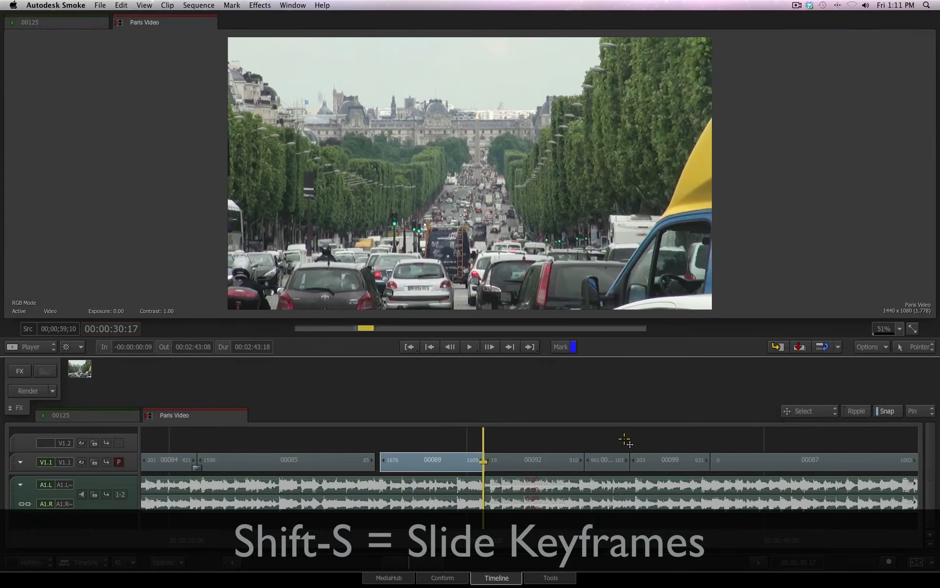
key(shift+s)
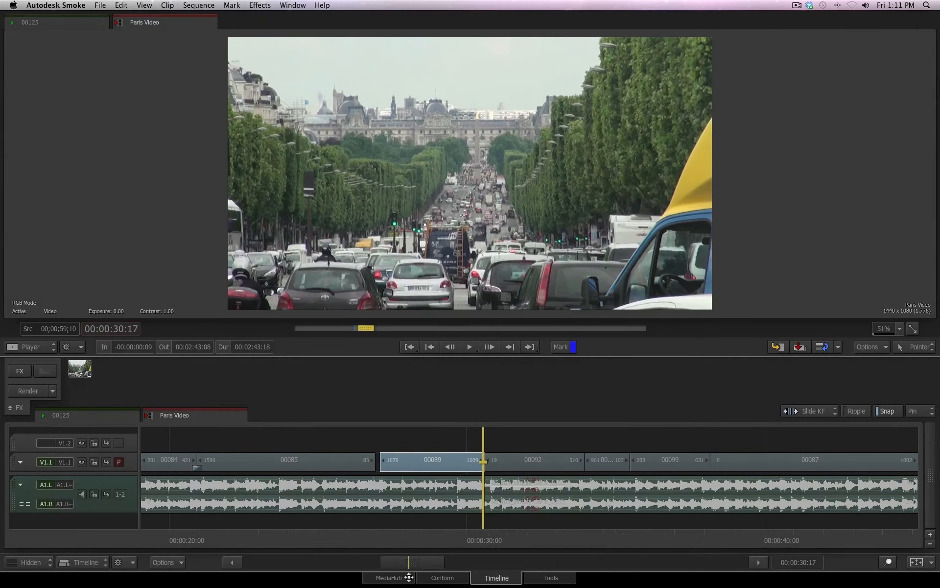
drag(409, 577, 431, 546)
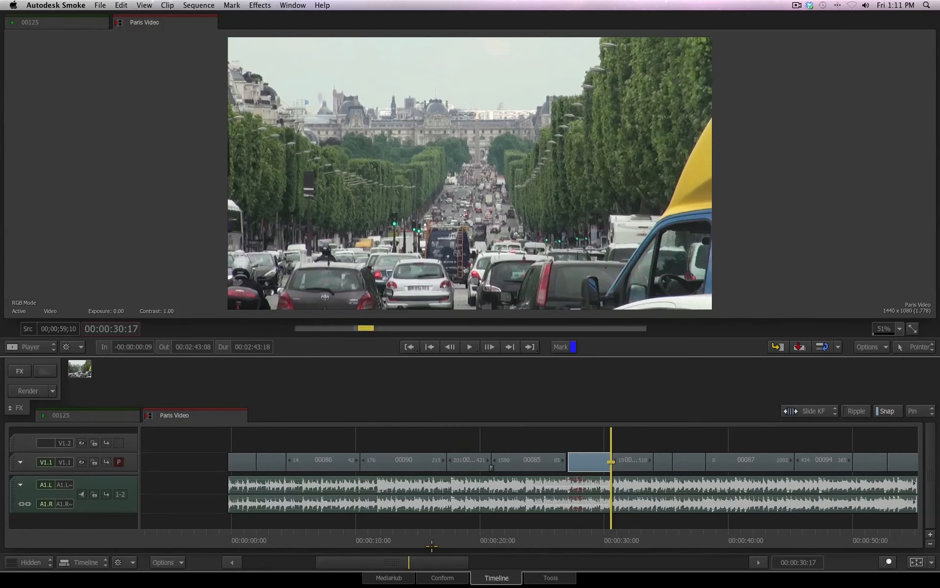
click(917, 560)
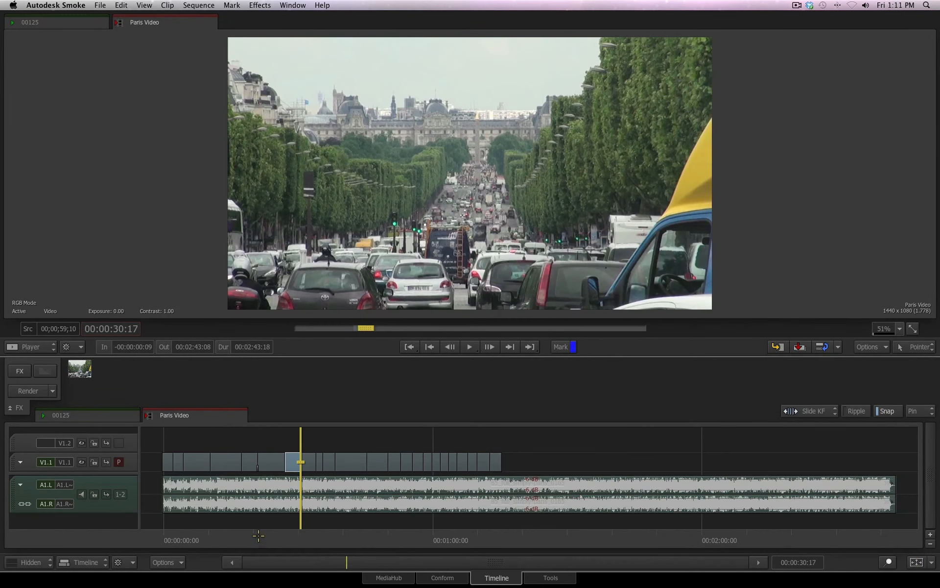
mouse_move(293, 534)
mouse_down()
mouse_move(203, 539)
mouse_move(299, 562)
mouse_move(302, 444)
mouse_up()
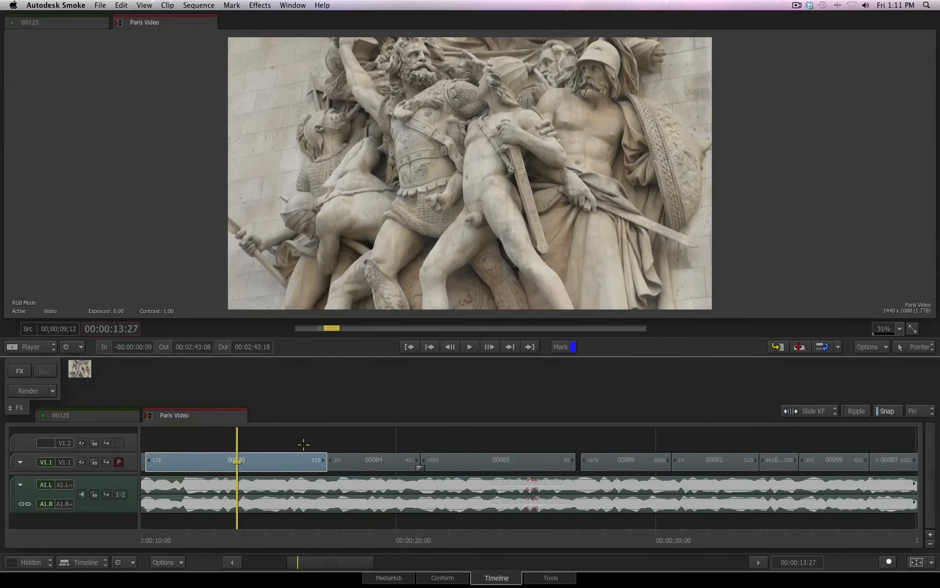
mouse_move(253, 539)
mouse_down()
mouse_move(647, 538)
mouse_move(210, 546)
mouse_up()
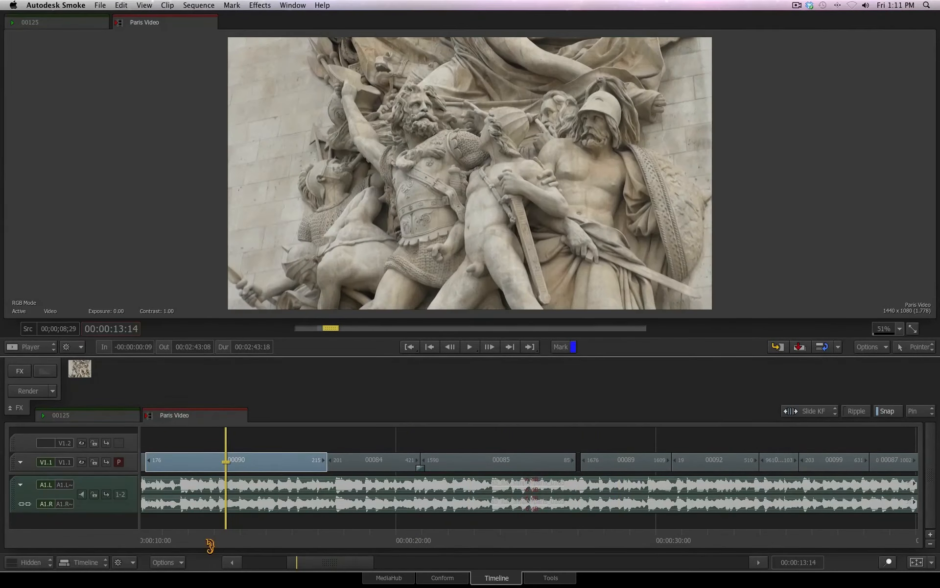
click(286, 467)
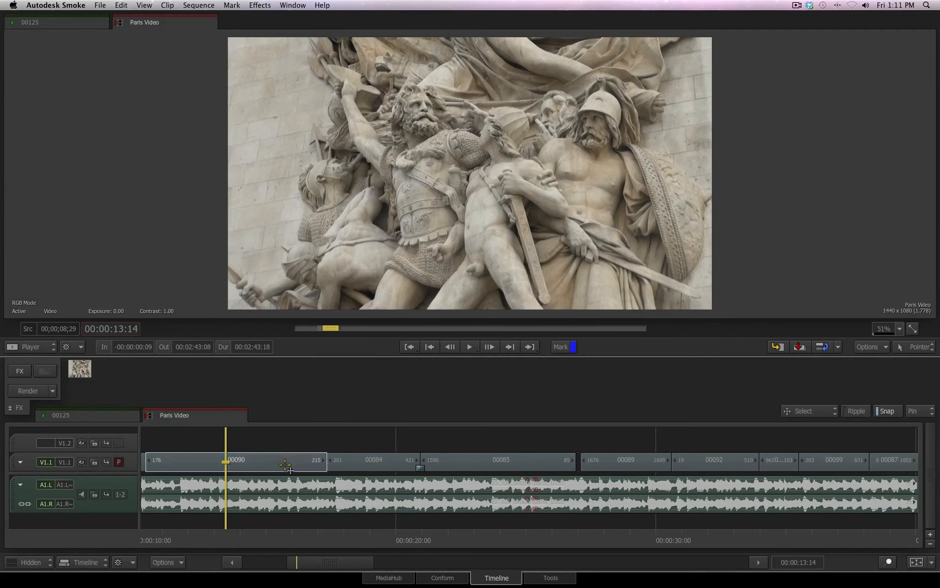
Add an Axis effect to segment 00090, enable Auto Key, and keyframe its scale to 269% at 00:00:11:03.
click(21, 367)
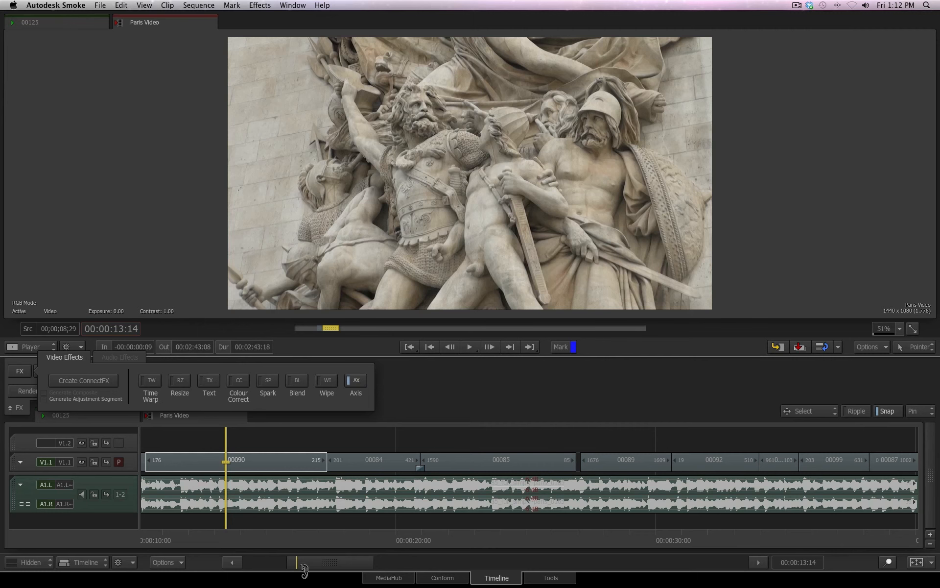
click(363, 379)
drag(226, 539, 166, 538)
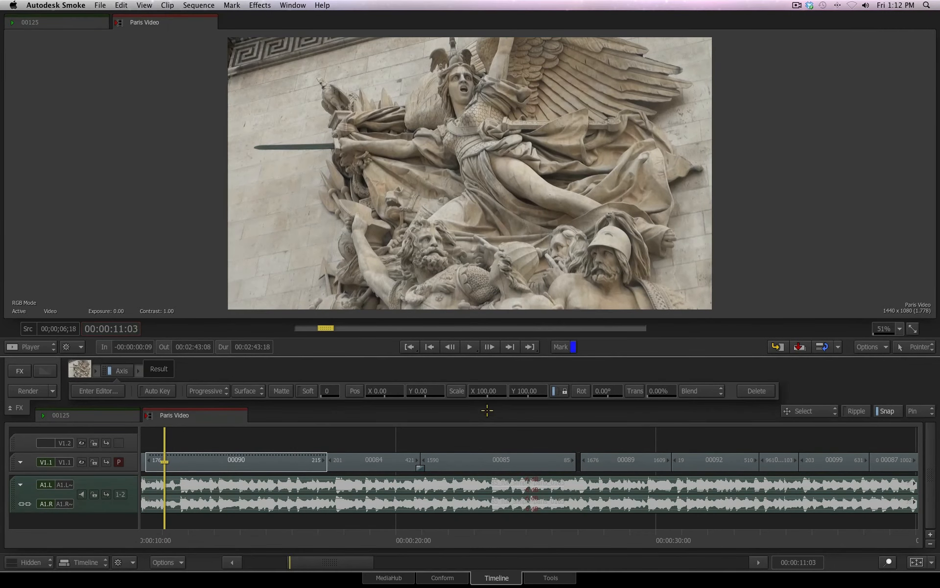
click(165, 385)
drag(607, 410, 425, 406)
Keyframe the Axis scale to 185% at 00:00:12:20 and add another scale keyframe near the end of segment 00090.
drag(176, 533, 205, 535)
drag(497, 391, 445, 409)
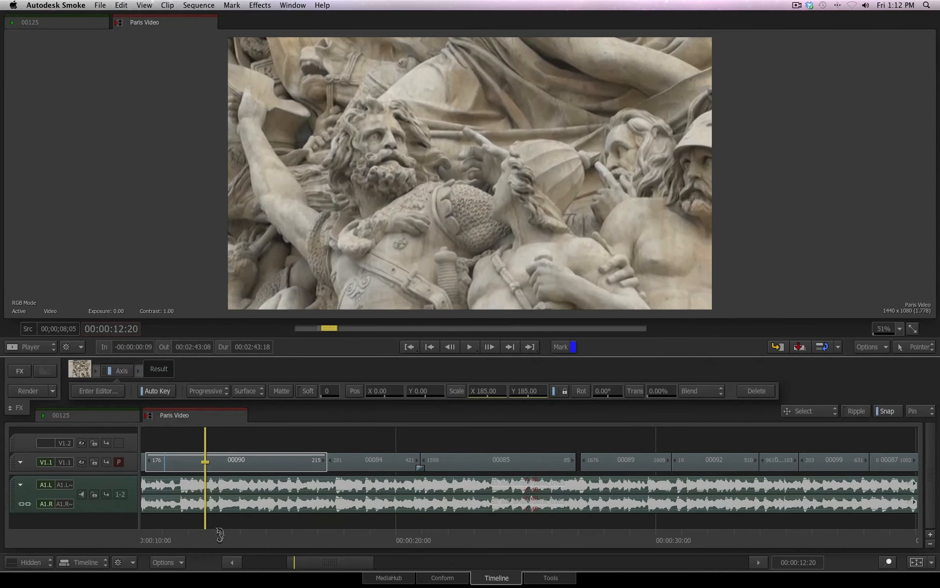
drag(272, 539, 295, 540)
drag(489, 391, 524, 310)
drag(146, 539, 160, 505)
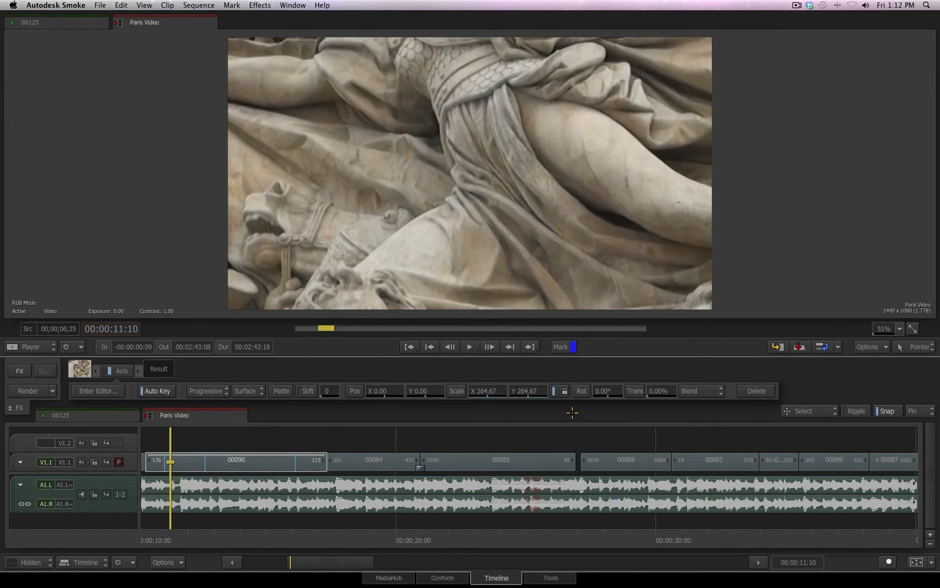
Use the Slide Keyframes tool to shift the Axis keyframes on segment 00090 about 9 frames later.
key(f)
mouse_move(269, 465)
mouse_down()
mouse_move(247, 465)
mouse_move(281, 462)
mouse_move(258, 461)
mouse_up()
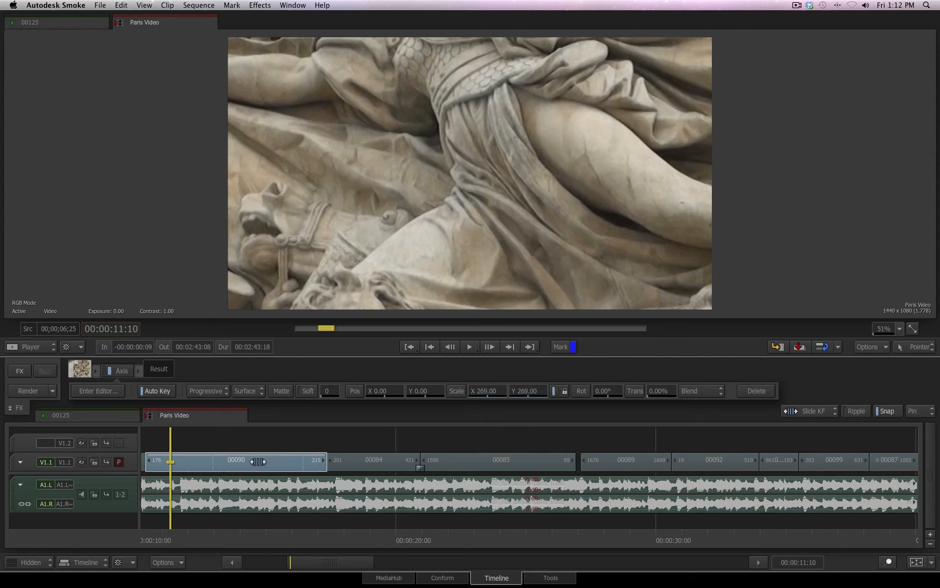